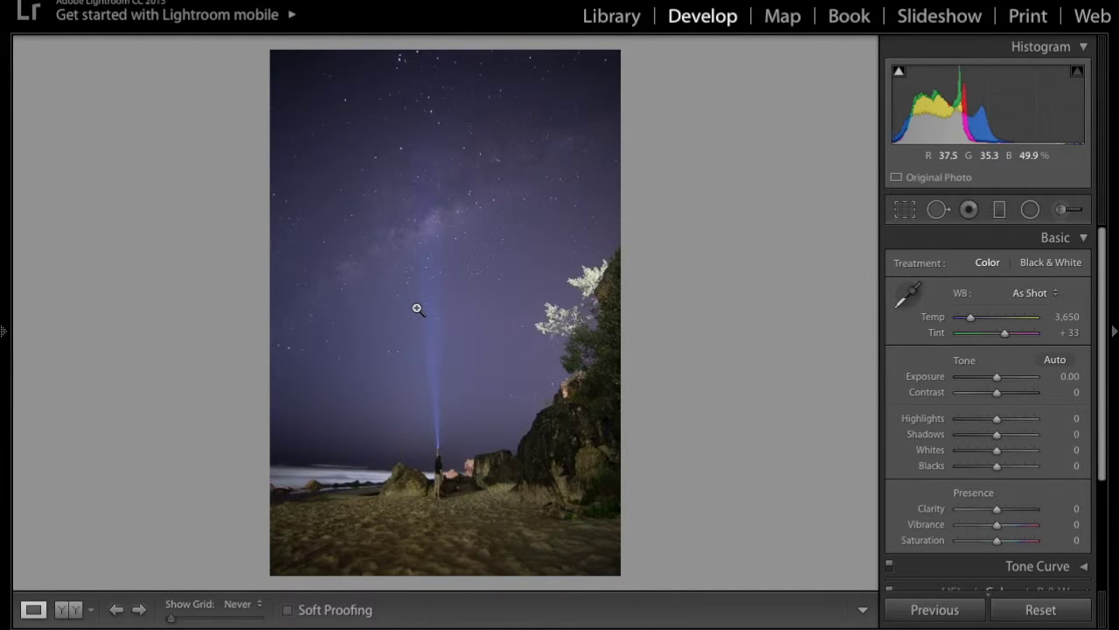
Set Highlights −100, Shadows −41, Whites +43 and Blacks −12, checking clipping with Alt.
{"action": "key", "text": "ctrl+z"}
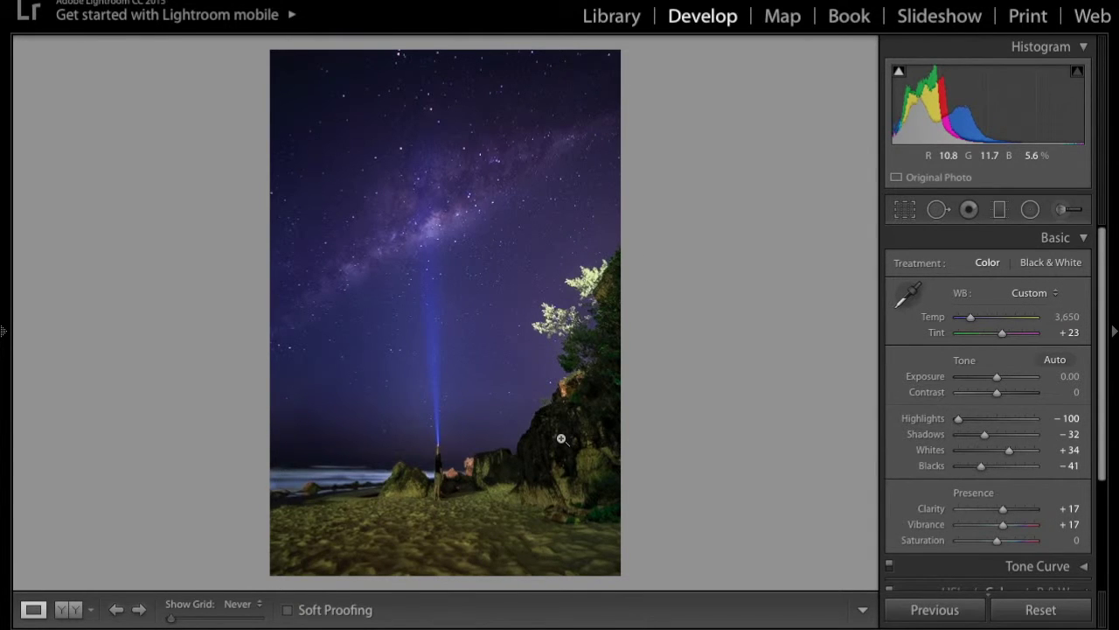
{"action": "key", "text": "ctrl+shift+z"}
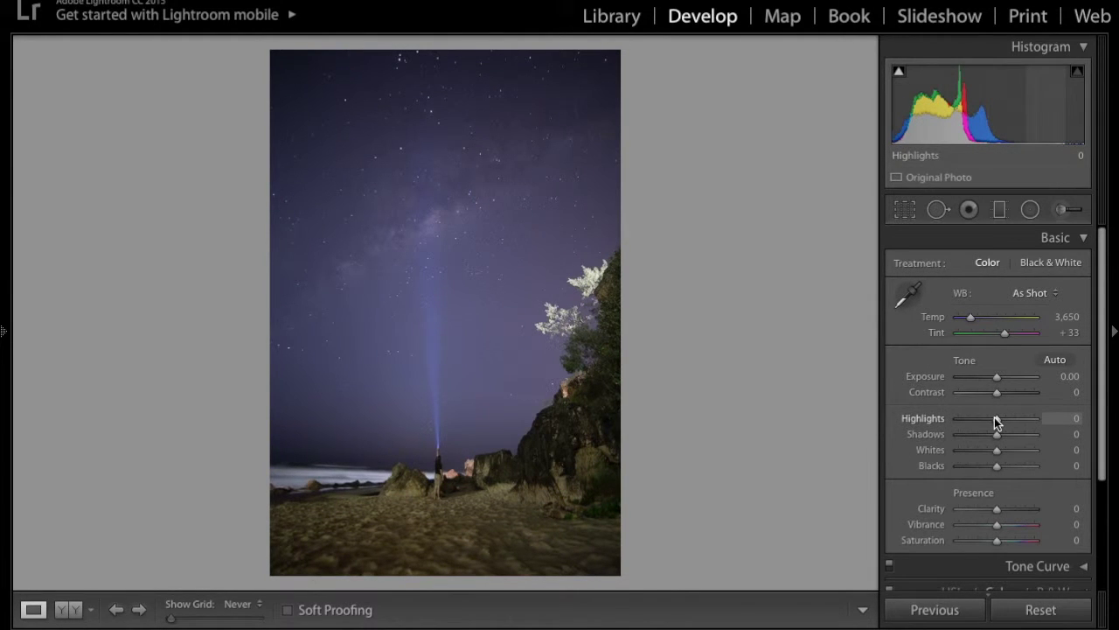
{"action": "left_click_drag", "start_coordinate": [994, 424], "coordinate": [895, 417]}
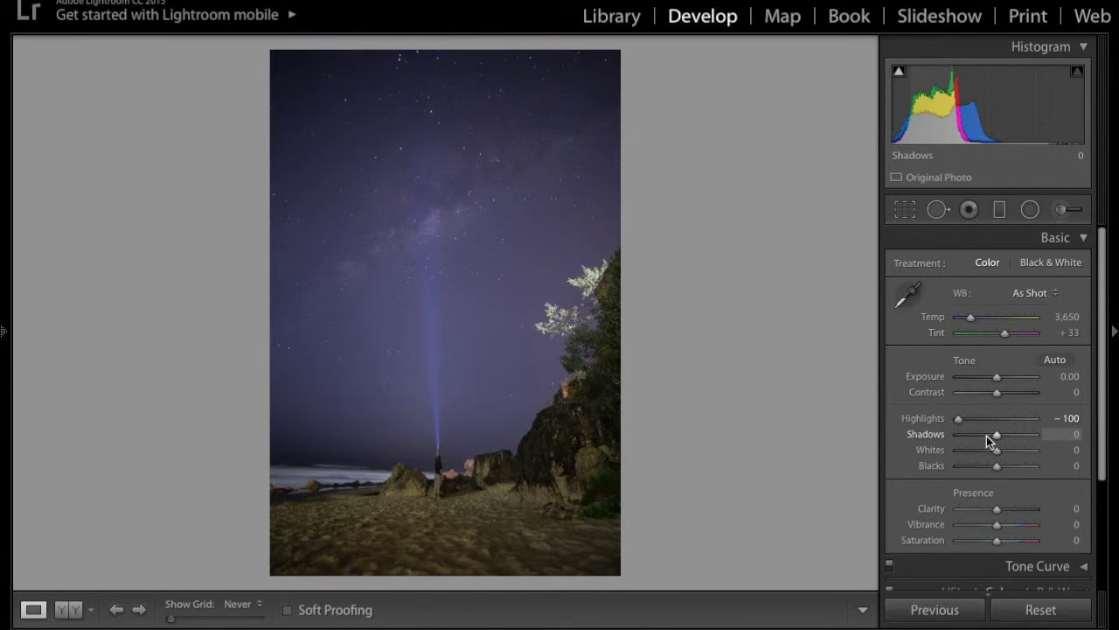
{"action": "left_click_drag", "start_coordinate": [986, 436], "coordinate": [980, 436]}
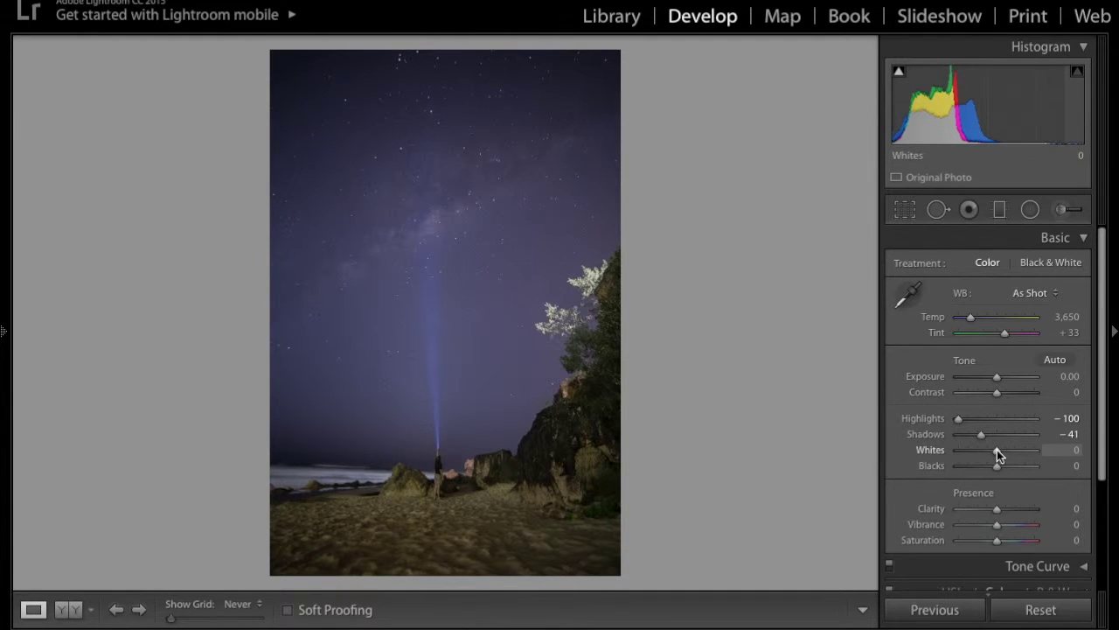
{"action": "key", "text": "alt"}
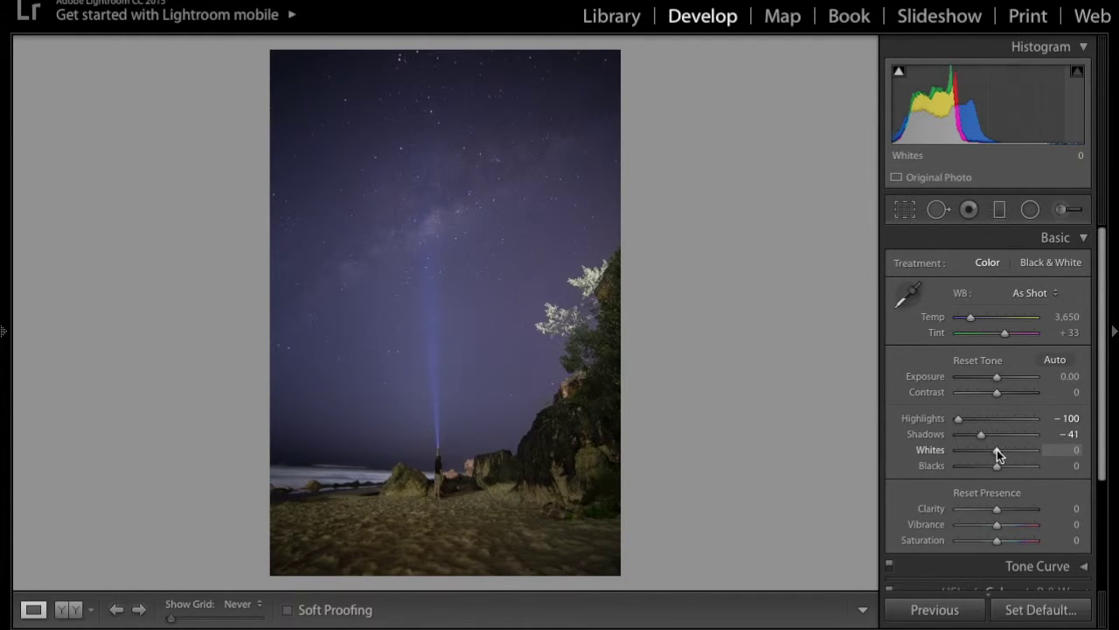
{"action": "left_click_drag", "start_coordinate": [997, 450], "coordinate": [1013, 455]}
{"action": "key", "text": "alt"}
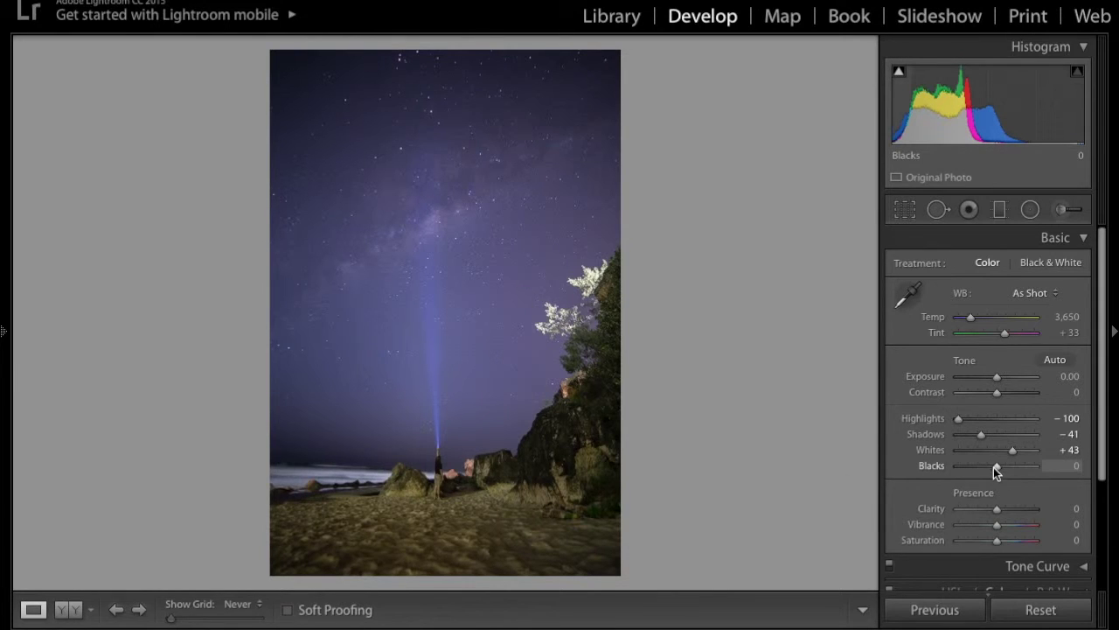
{"action": "key", "text": "alt"}
{"action": "left_click_drag", "start_coordinate": [997, 465], "coordinate": [994, 469]}
Set Dehaze Amount to +53 in the Effects panel to reveal the Milky Way.
{"action": "scroll", "coordinate": [988, 464], "scroll_direction": "down", "scroll_amount": 5}
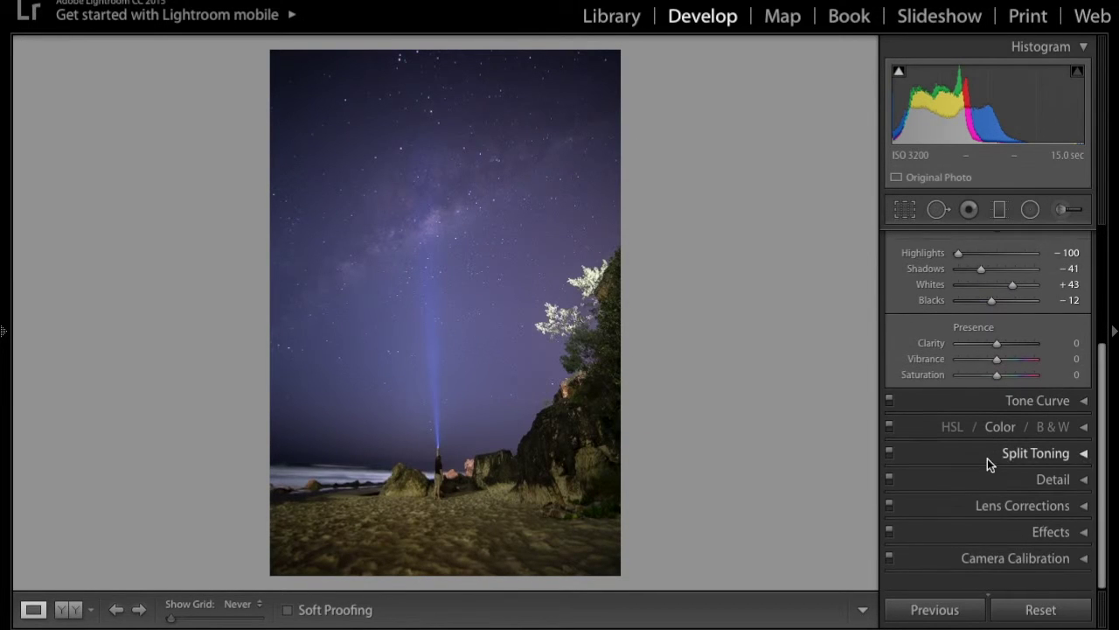
{"action": "left_click", "coordinate": [969, 542]}
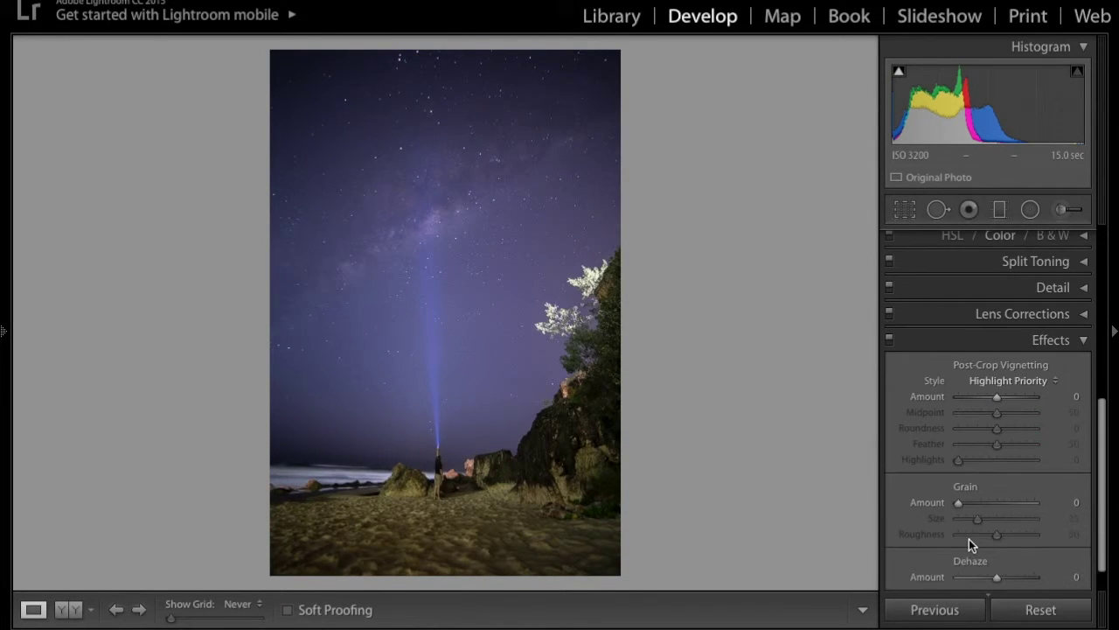
{"action": "scroll", "coordinate": [976, 493], "scroll_direction": "down", "scroll_amount": 1}
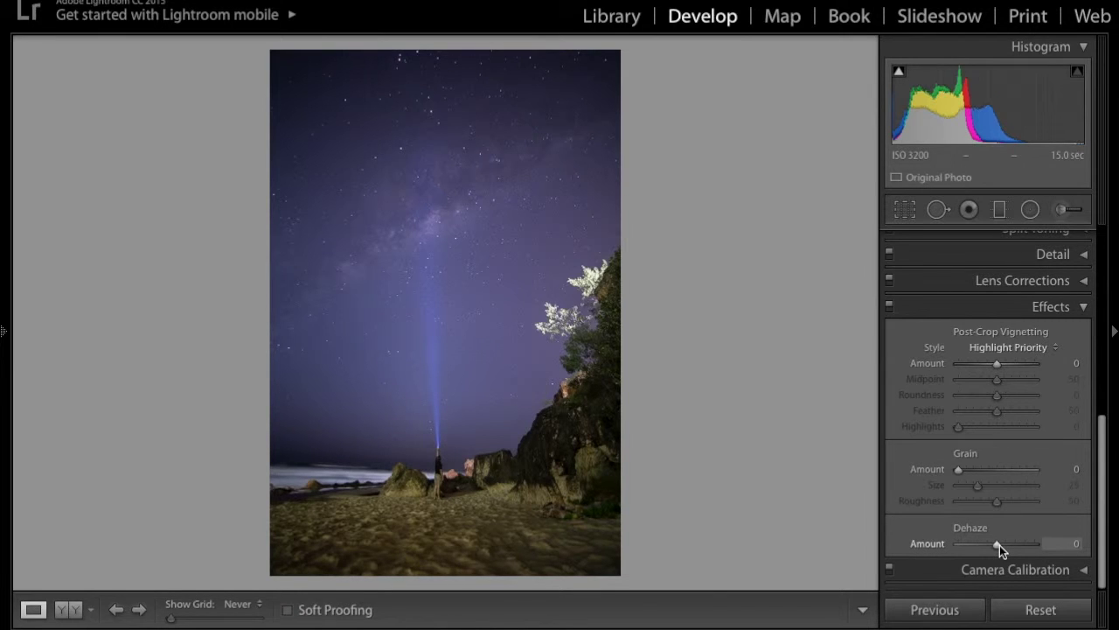
{"action": "left_click_drag", "start_coordinate": [998, 544], "coordinate": [1013, 548]}
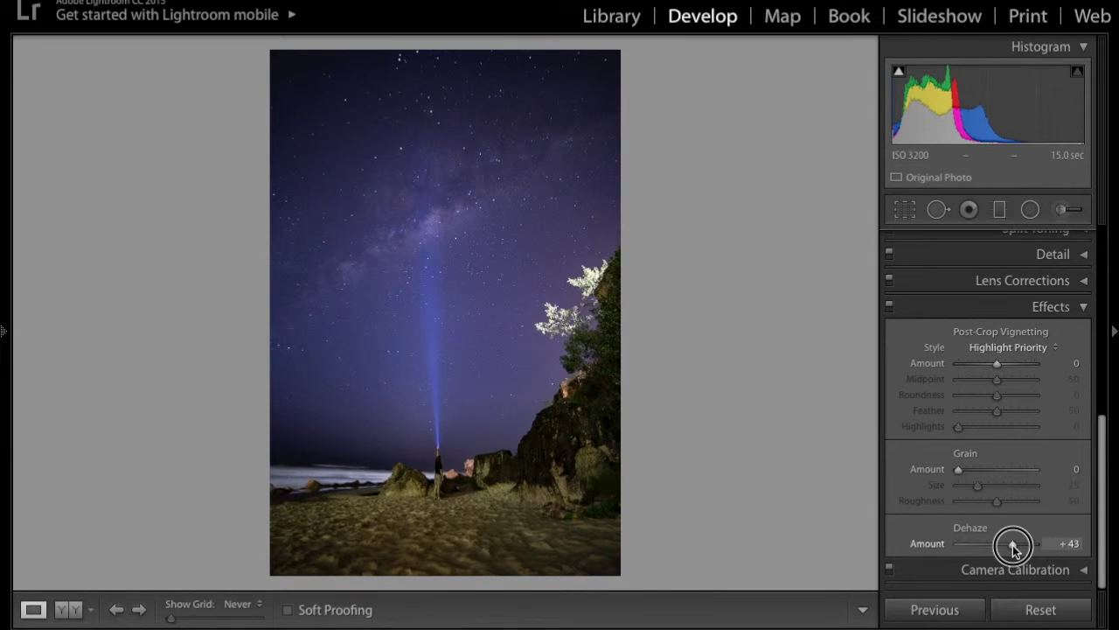
{"action": "mouse_move", "coordinate": [1013, 548]}
{"action": "left_mouse_down"}
{"action": "mouse_move", "coordinate": [1026, 547]}
{"action": "mouse_move", "coordinate": [996, 545]}
{"action": "mouse_move", "coordinate": [1016, 546]}
{"action": "left_mouse_up"}
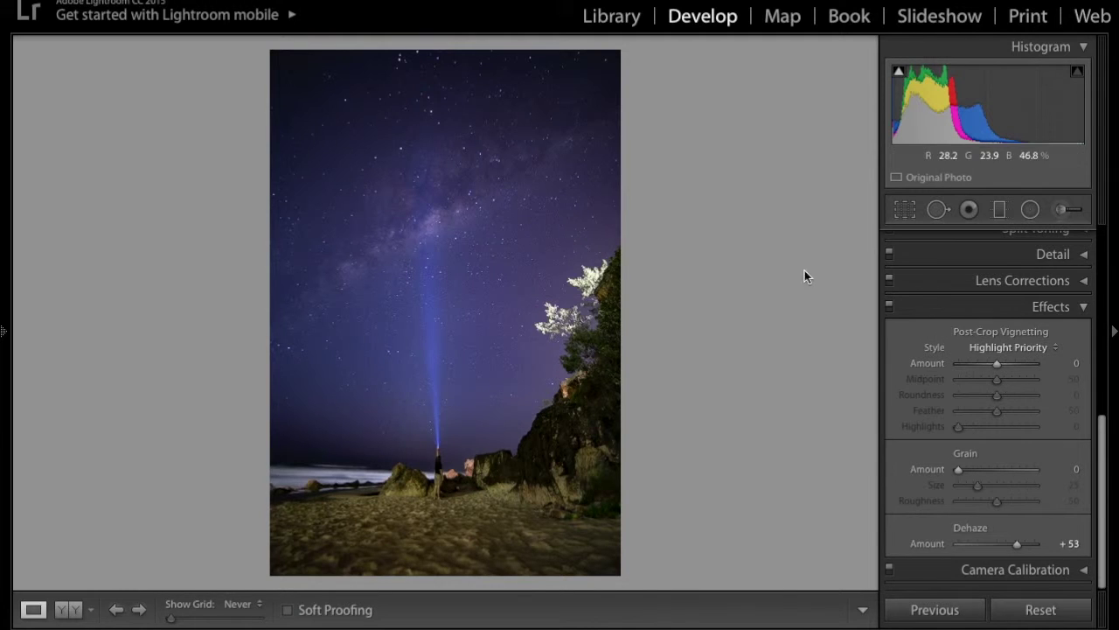
Enable lens profile corrections with Samyang as the lens make.
{"action": "left_click", "coordinate": [1014, 312]}
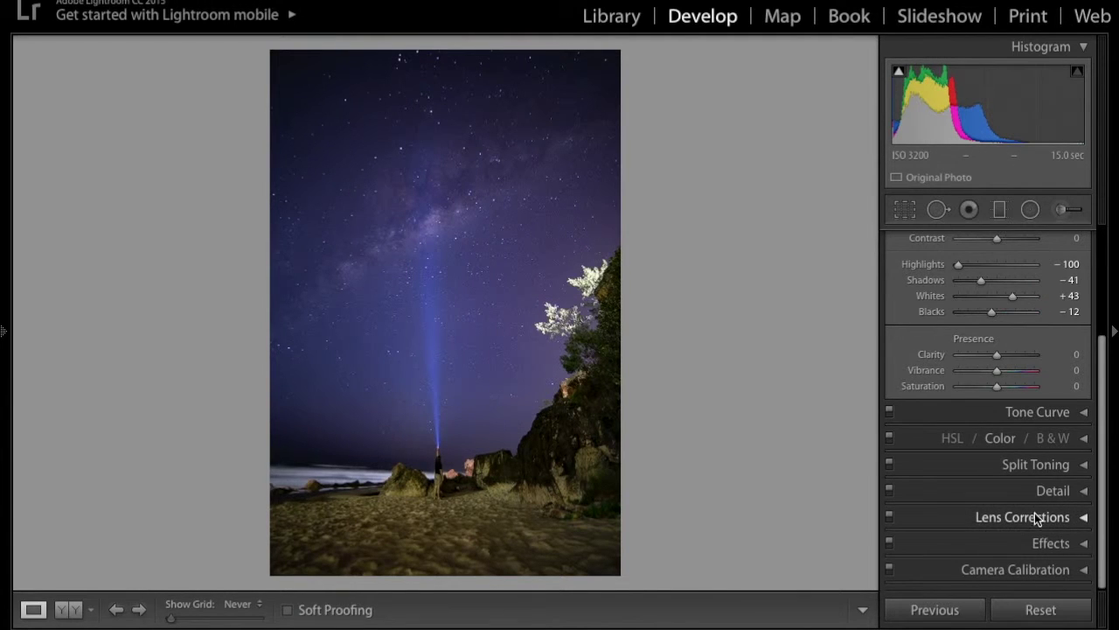
{"action": "left_click", "coordinate": [1030, 516]}
{"action": "left_click", "coordinate": [900, 372]}
{"action": "left_click", "coordinate": [971, 439]}
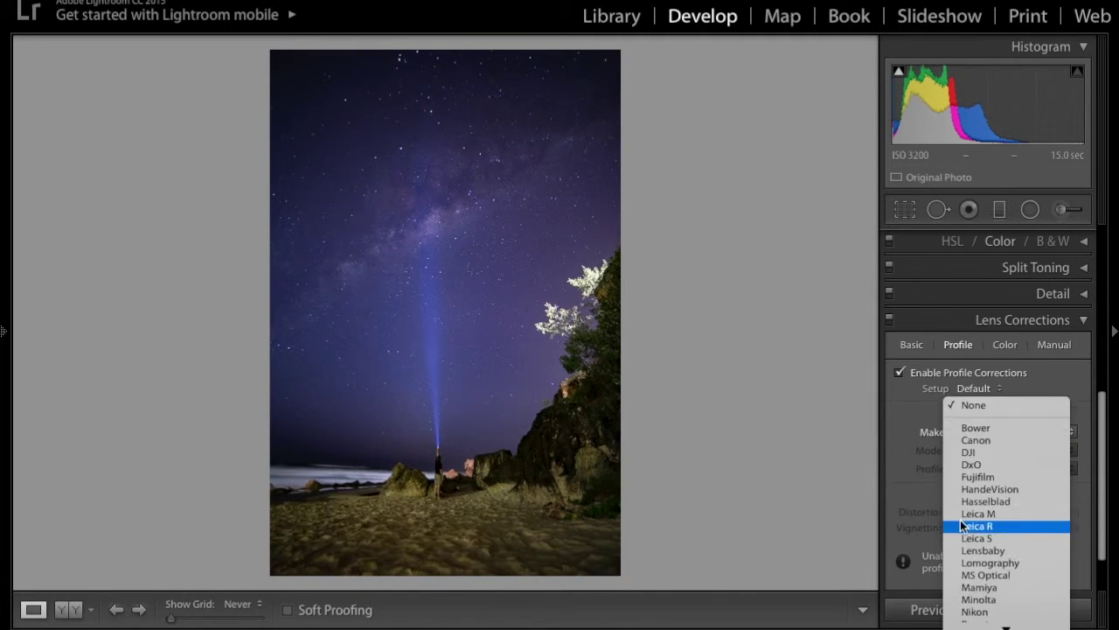
{"action": "scroll", "coordinate": [962, 525], "scroll_direction": "down", "scroll_amount": 1}
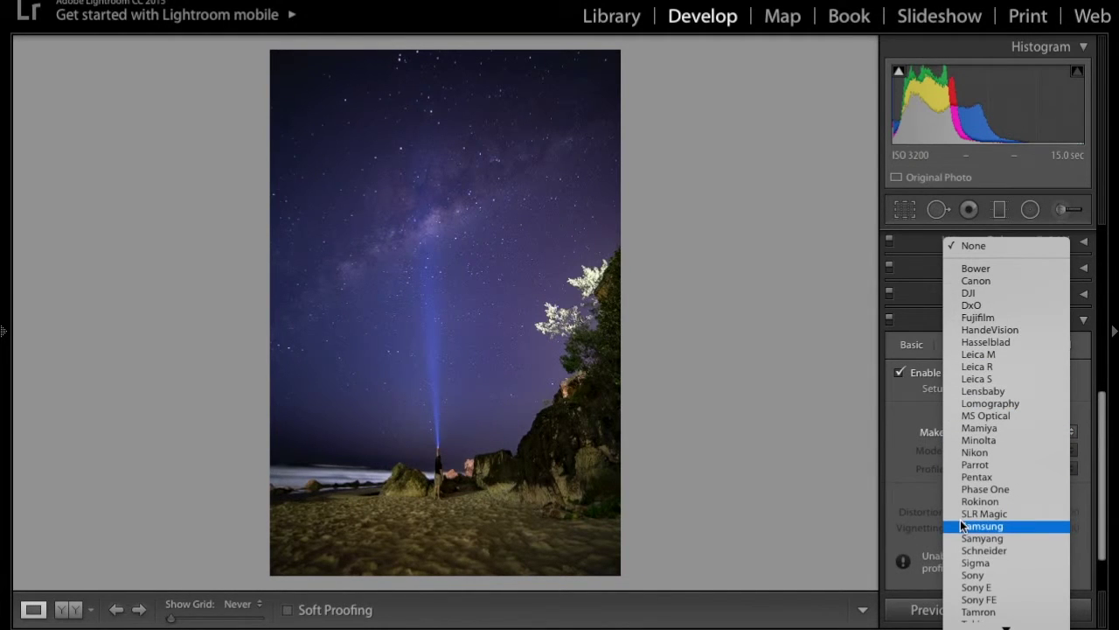
{"action": "left_click", "coordinate": [1024, 540]}
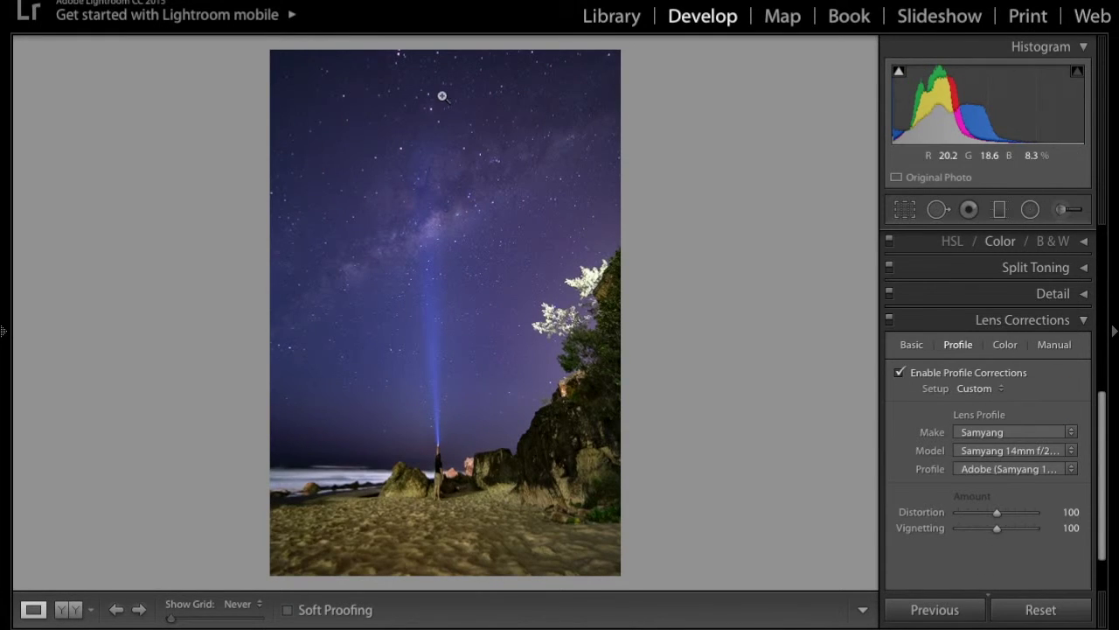
Compare the profile correction off and on, then remove chromatic aberration.
{"action": "left_click", "coordinate": [901, 373]}
{"action": "left_click", "coordinate": [901, 372]}
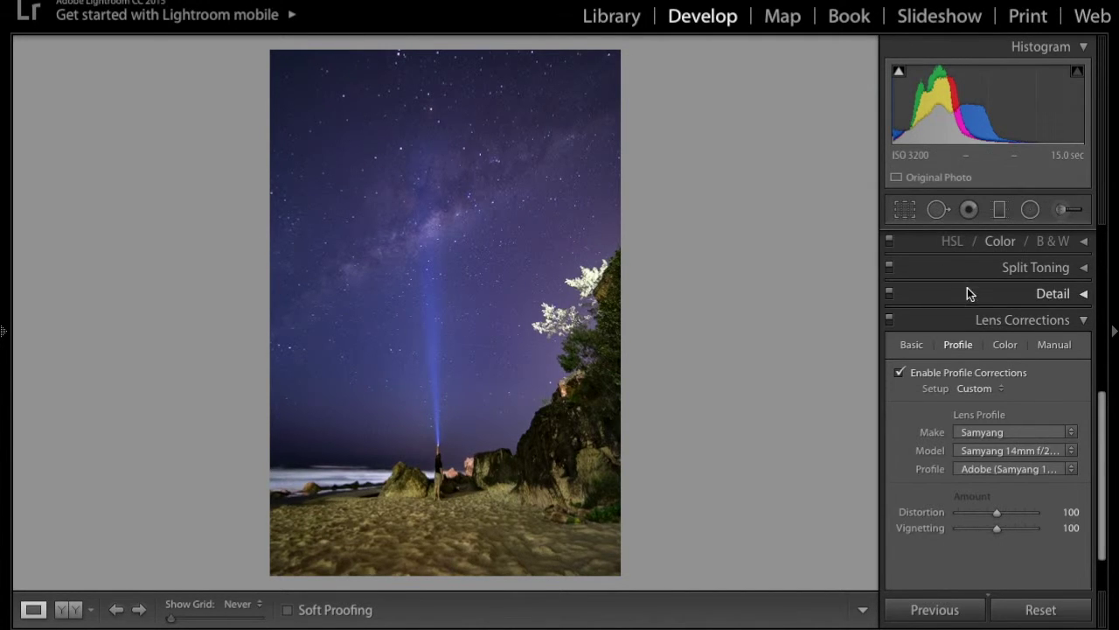
{"action": "left_click", "coordinate": [1007, 343]}
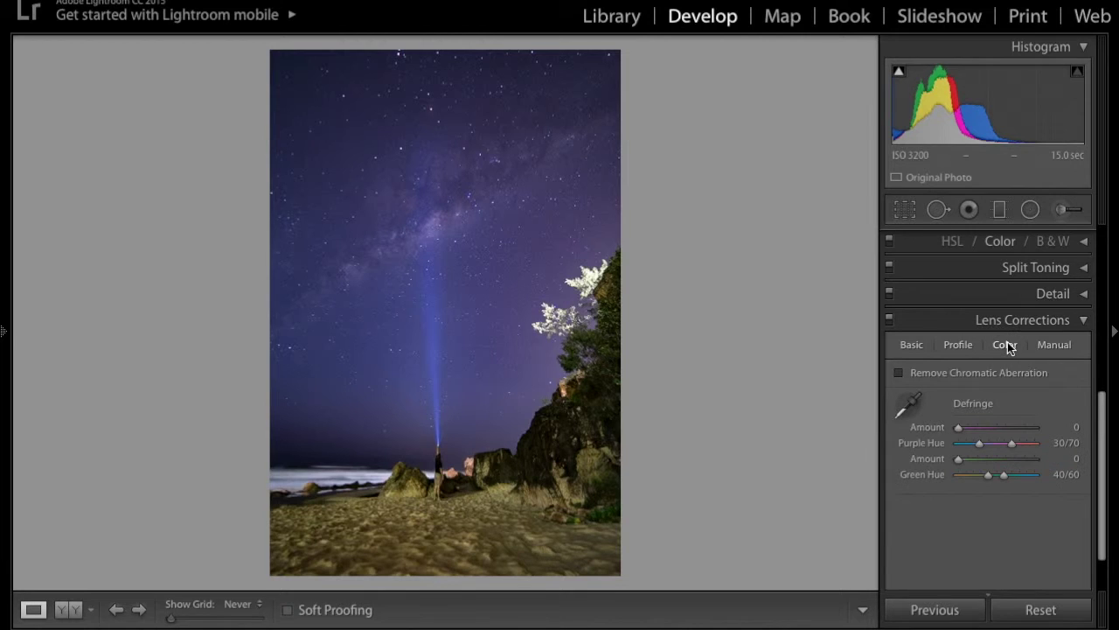
{"action": "left_click", "coordinate": [946, 374]}
Increase Dehaze from +53 to +67 to deepen the sky.
{"action": "left_click", "coordinate": [997, 539]}
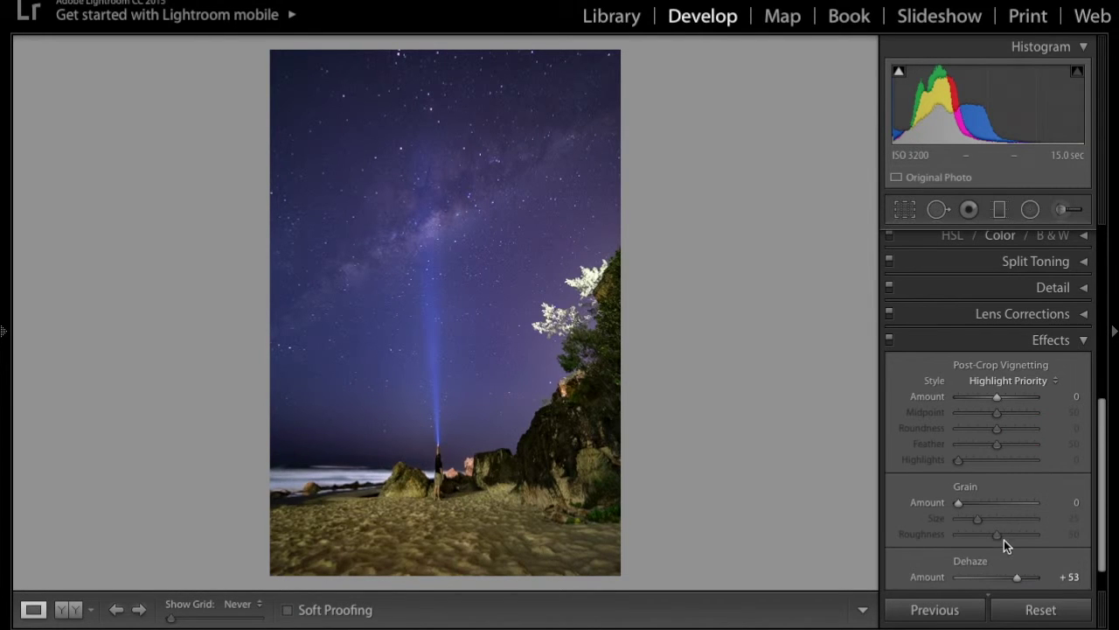
{"action": "left_click_drag", "start_coordinate": [1016, 578], "coordinate": [1022, 578]}
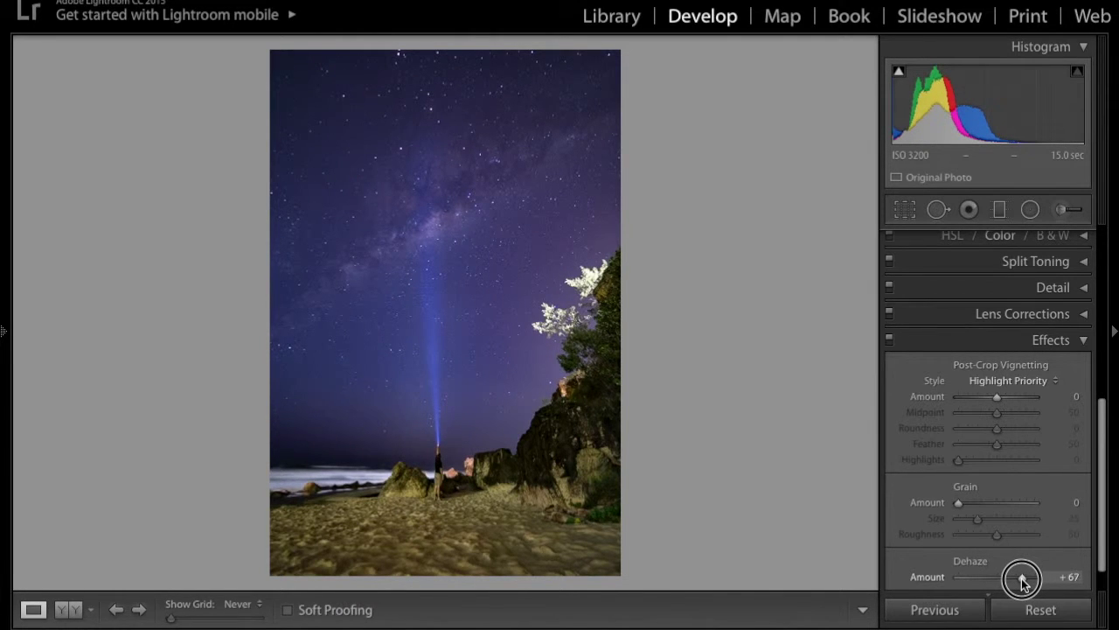
{"action": "left_click", "coordinate": [1004, 347]}
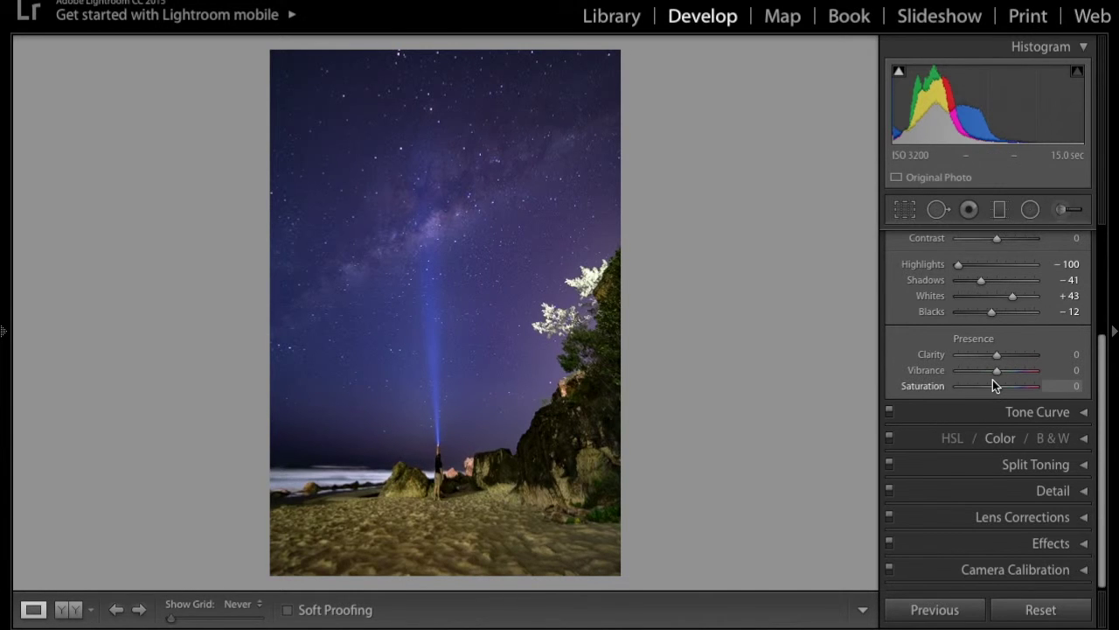
Add Clarity +30 and zoom into the star field to inspect the stars, then return to fit view.
{"action": "scroll", "coordinate": [992, 385], "scroll_direction": "up", "scroll_amount": 2}
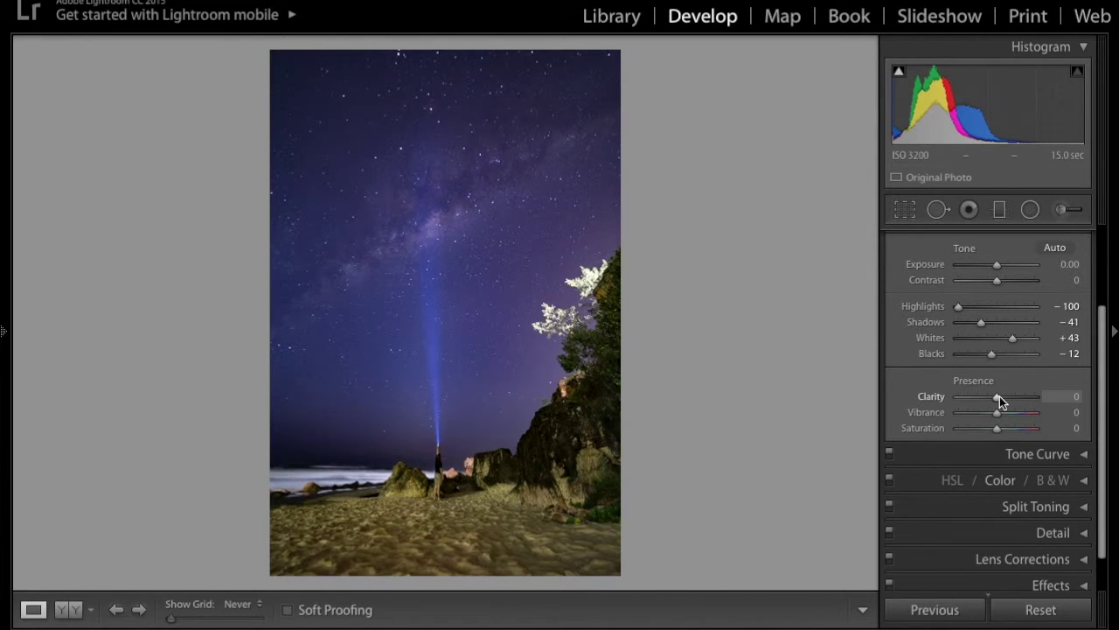
{"action": "left_click_drag", "start_coordinate": [999, 396], "coordinate": [1010, 399]}
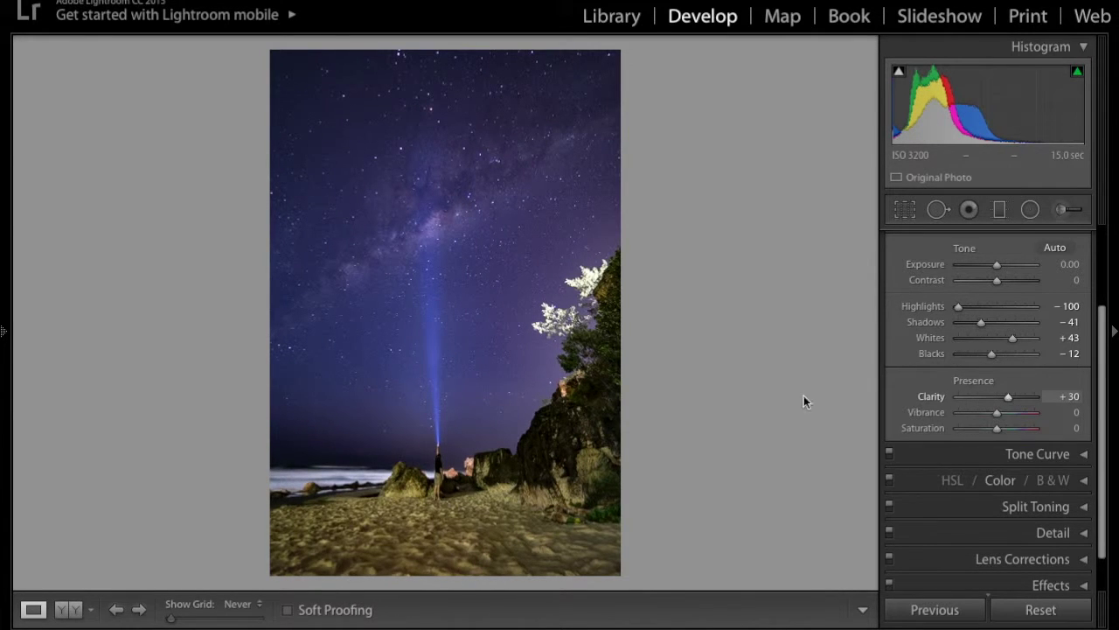
{"action": "left_click", "coordinate": [482, 232]}
{"action": "left_click", "coordinate": [655, 317]}
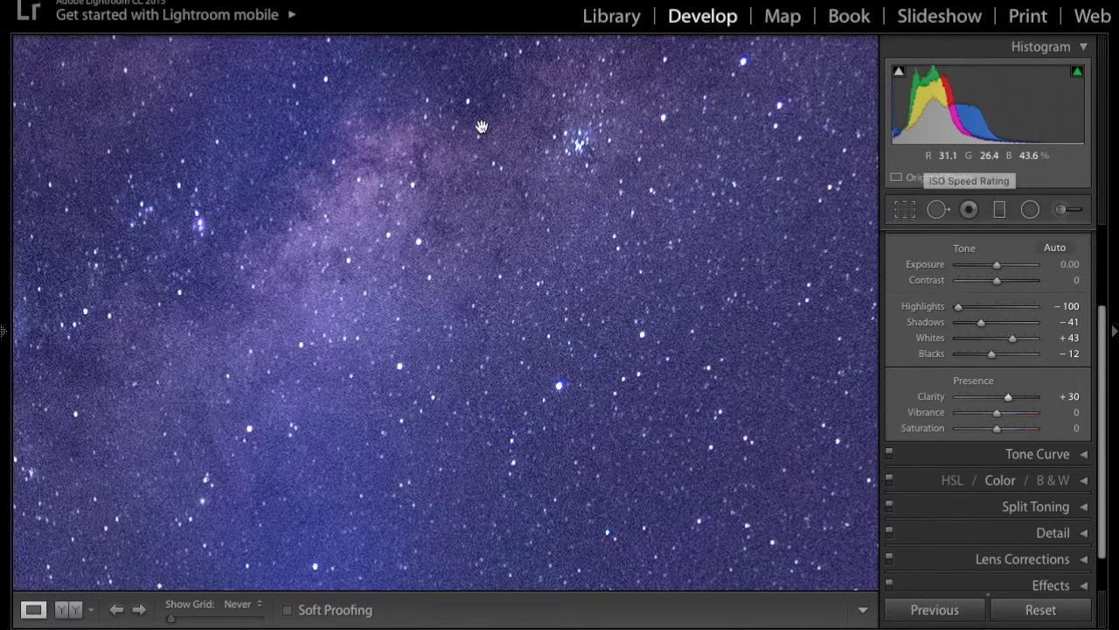
{"action": "left_click_drag", "start_coordinate": [307, 213], "coordinate": [548, 183]}
{"action": "left_click", "coordinate": [446, 220]}
{"action": "left_click_drag", "start_coordinate": [445, 220], "coordinate": [448, 297]}
{"action": "left_click", "coordinate": [447, 297]}
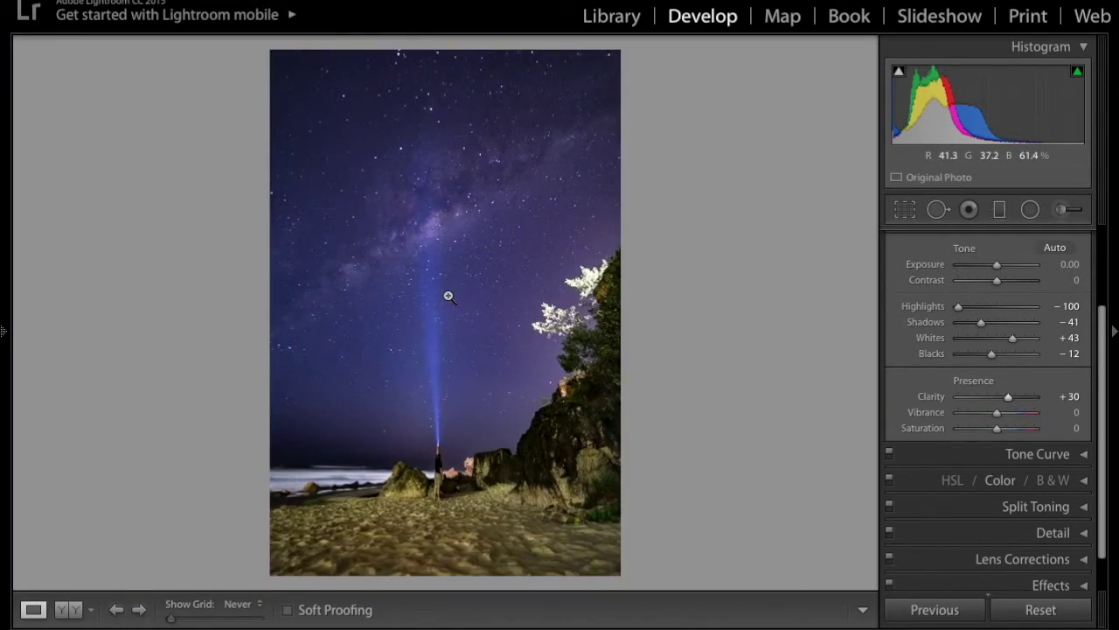
Raise Vibrance to +22 for livelier colours.
{"action": "left_click", "coordinate": [1005, 414]}
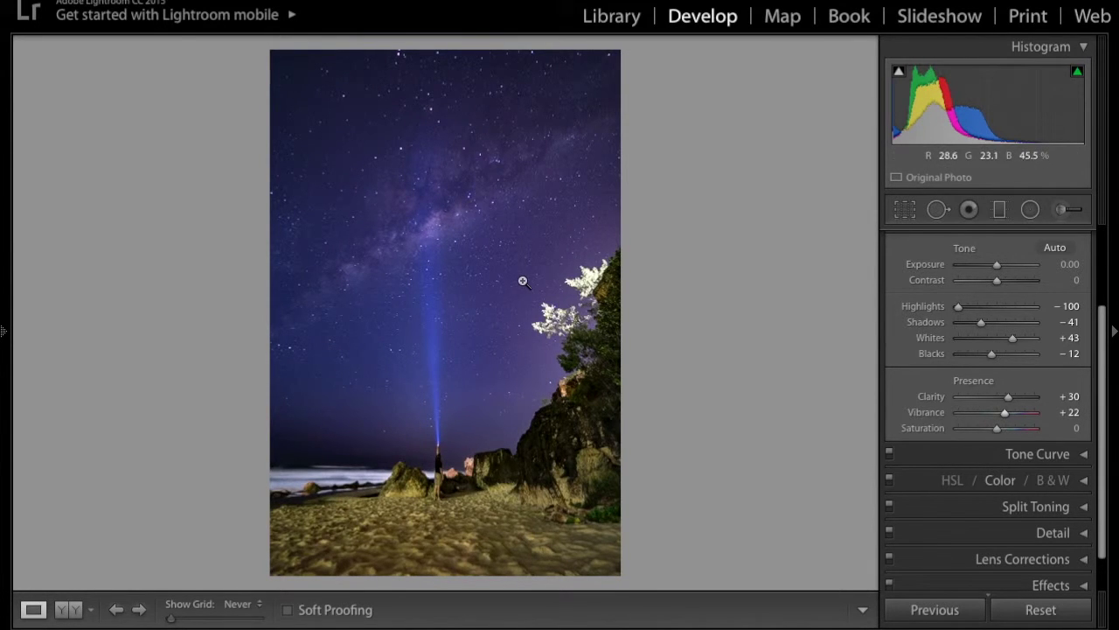
{"action": "scroll", "coordinate": [995, 302], "scroll_direction": "up", "scroll_amount": 2}
{"action": "scroll", "coordinate": [996, 306], "scroll_direction": "up", "scroll_amount": 2}
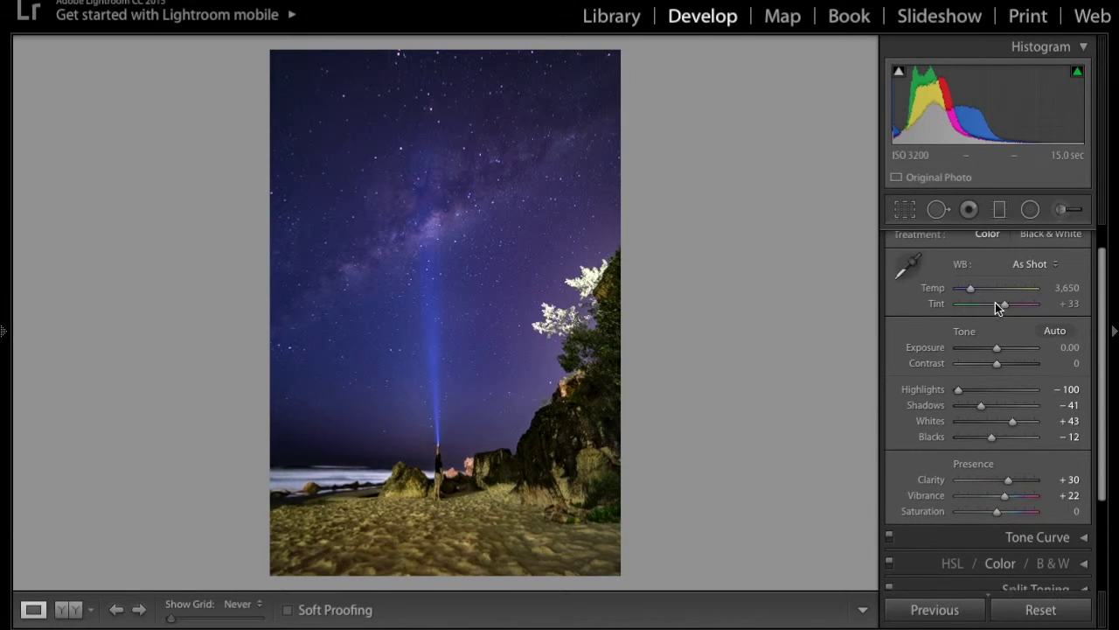
Start a new Adjustment Brush with Feather 100 and Size 10.1.
{"action": "scroll", "coordinate": [995, 306], "scroll_direction": "up", "scroll_amount": 2}
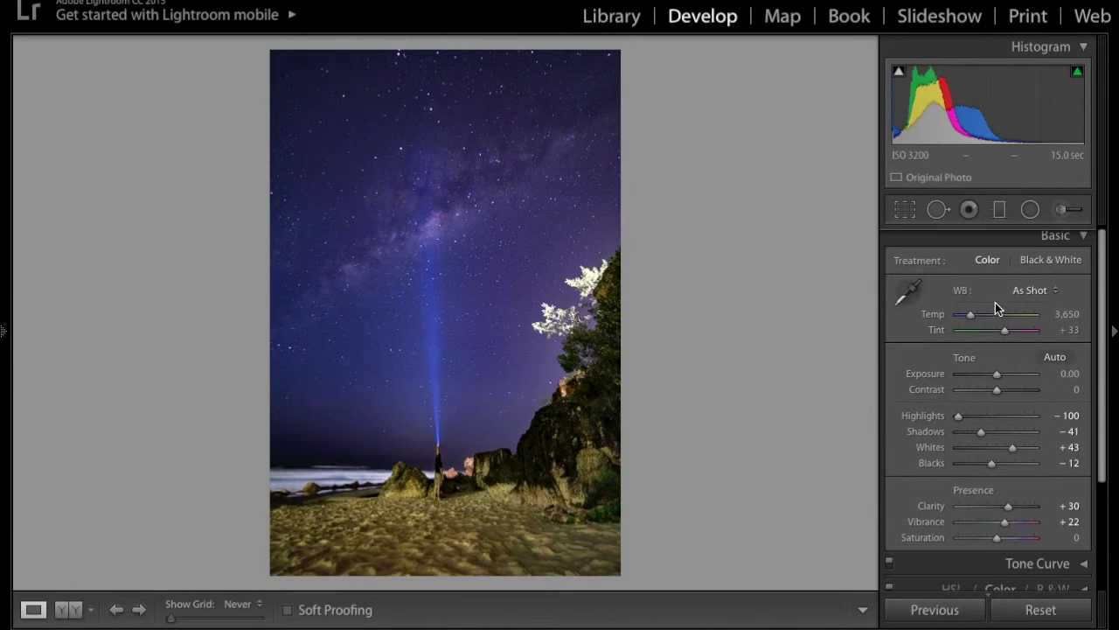
{"action": "left_click", "coordinate": [1069, 208]}
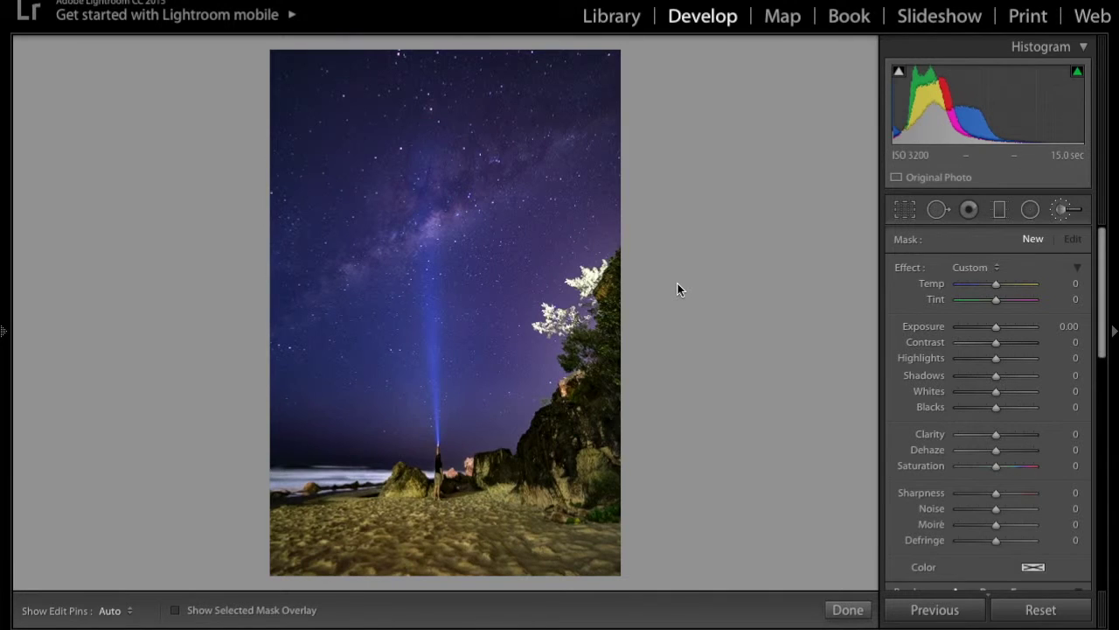
{"action": "scroll", "coordinate": [1055, 444], "scroll_direction": "down", "scroll_amount": 5}
{"action": "left_click_drag", "start_coordinate": [994, 403], "coordinate": [1061, 400]}
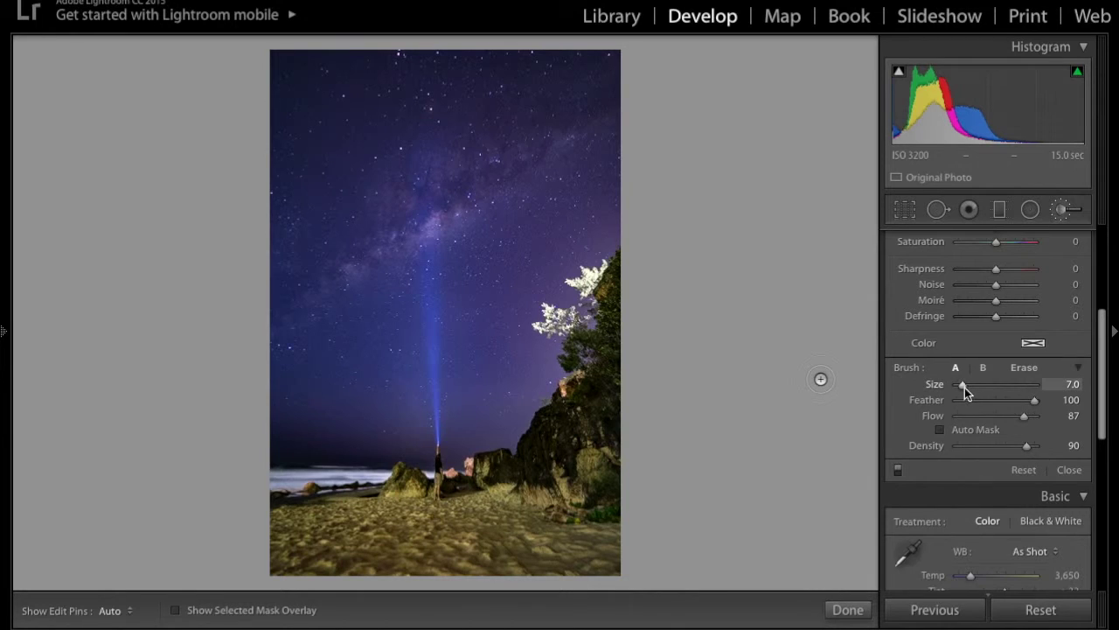
{"action": "left_click_drag", "start_coordinate": [964, 386], "coordinate": [966, 385]}
{"action": "scroll", "coordinate": [999, 286], "scroll_direction": "up", "scroll_amount": 3}
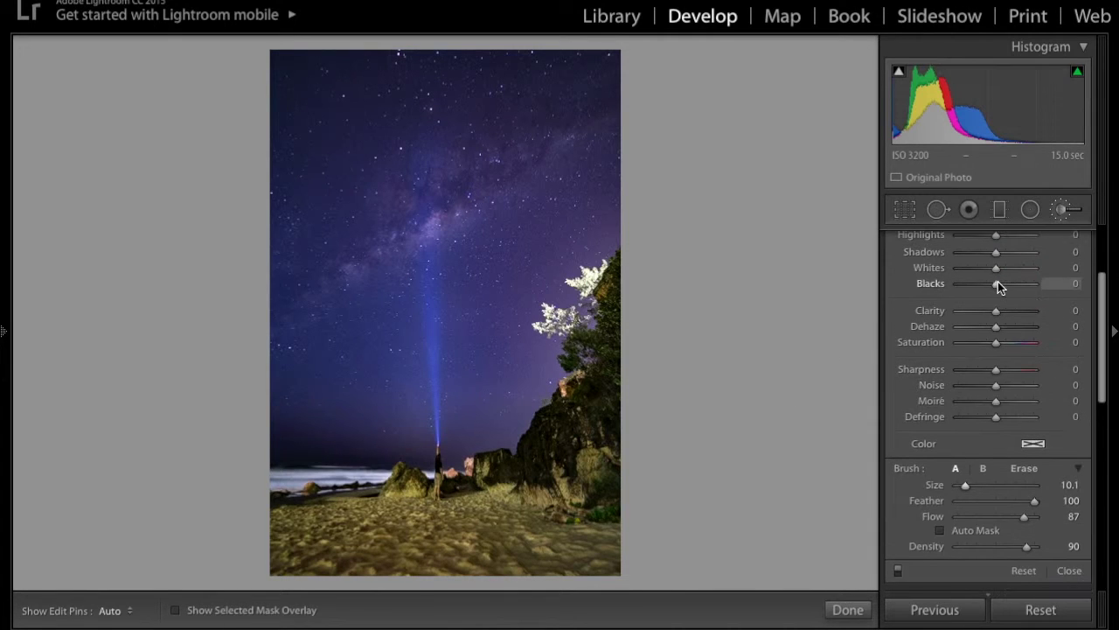
{"action": "scroll", "coordinate": [1000, 287], "scroll_direction": "up", "scroll_amount": 3}
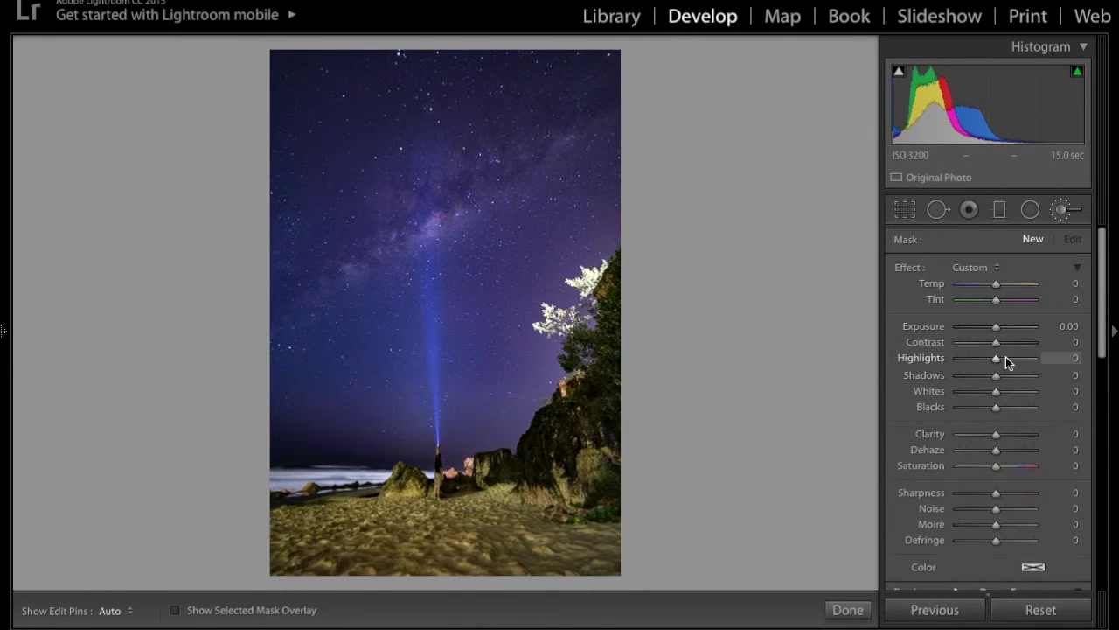
Set brush effects to Highlights 29, Temp 8, Tint 8 and Clarity 21 for the Milky Way core.
{"action": "mouse_move", "coordinate": [1006, 357]}
{"action": "left_mouse_down"}
{"action": "mouse_move", "coordinate": [1017, 360]}
{"action": "mouse_move", "coordinate": [1006, 361]}
{"action": "left_mouse_up"}
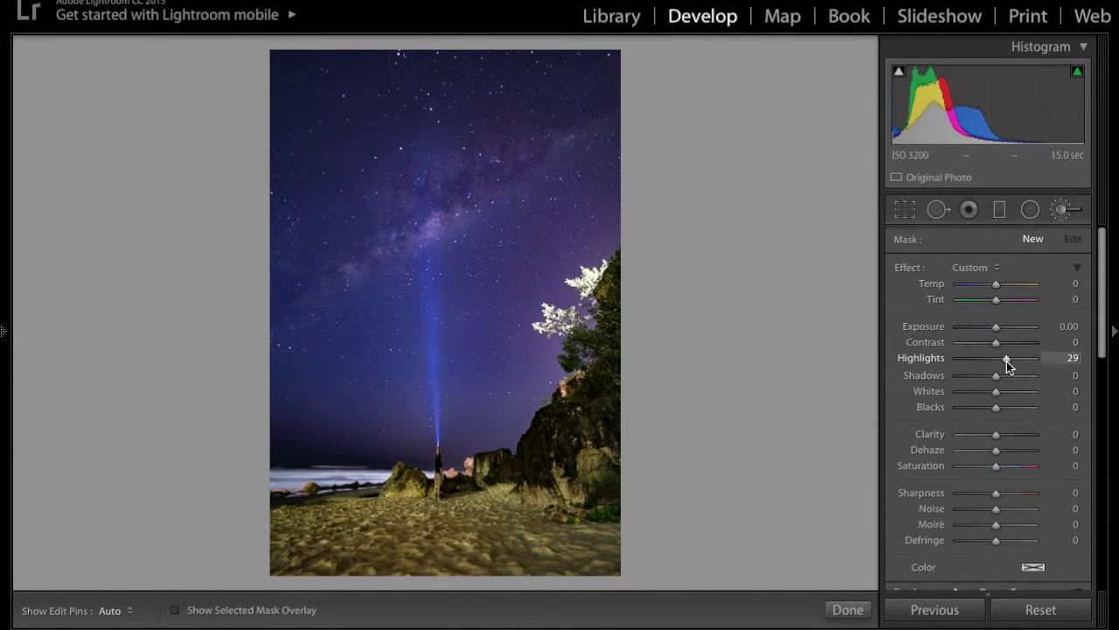
{"action": "left_click_drag", "start_coordinate": [1001, 285], "coordinate": [1001, 287]}
{"action": "left_click", "coordinate": [999, 301]}
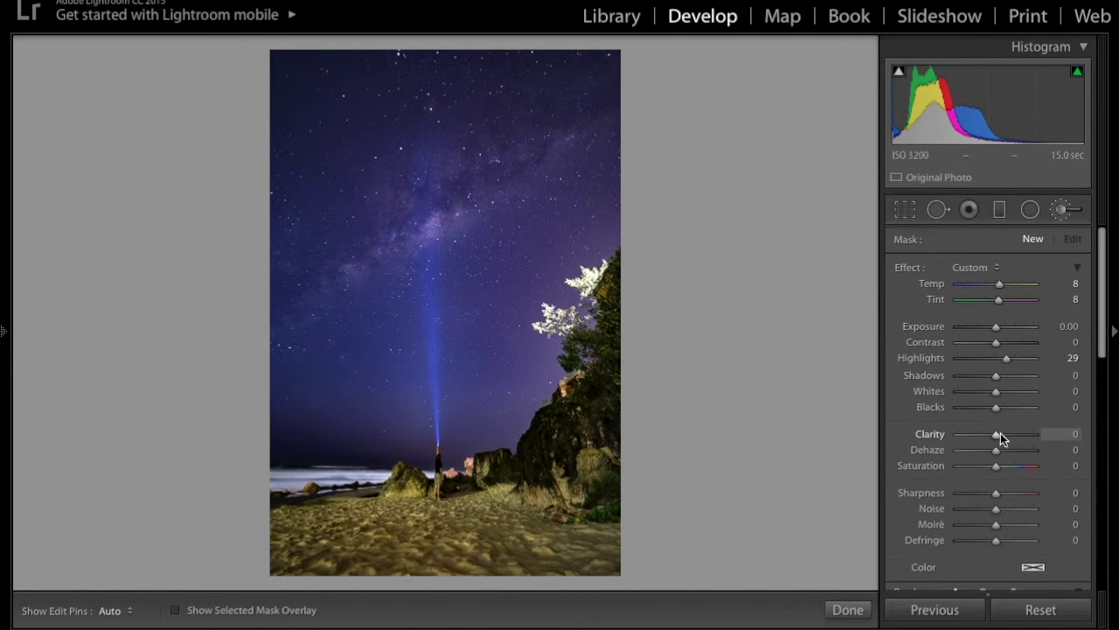
{"action": "left_click_drag", "start_coordinate": [1001, 435], "coordinate": [1005, 438]}
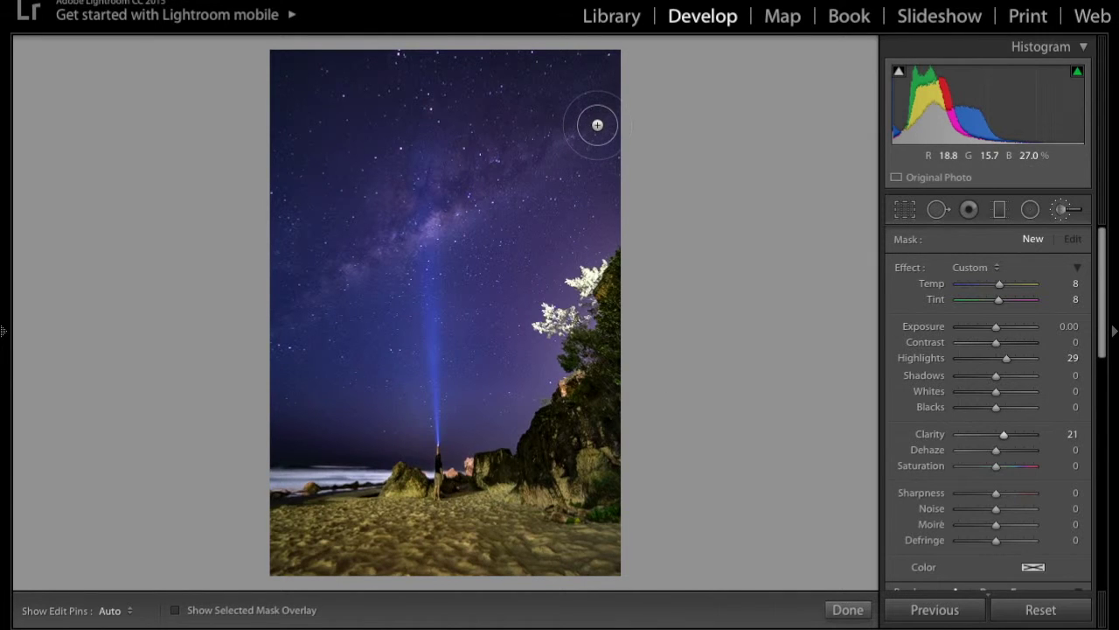
{"action": "key", "text": "h"}
{"action": "scroll", "coordinate": [597, 125], "scroll_direction": "up", "scroll_amount": 5}
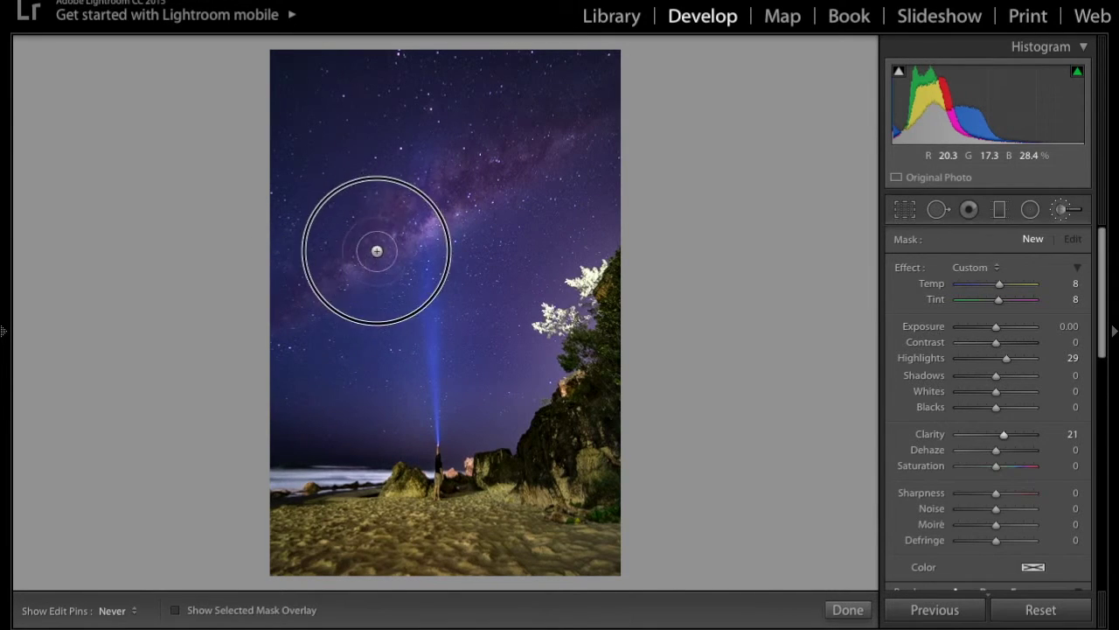
On the painted Milky Way mask, lower Tint to 3 and push Highlights up to 100.
{"action": "key", "text": "h"}
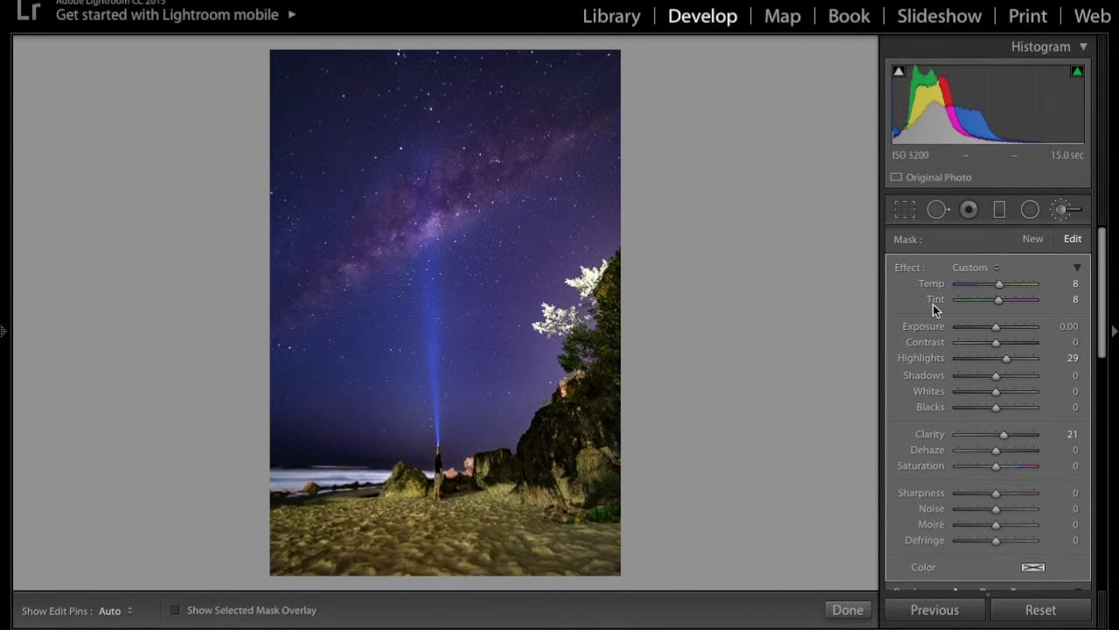
{"action": "left_click_drag", "start_coordinate": [997, 300], "coordinate": [999, 285]}
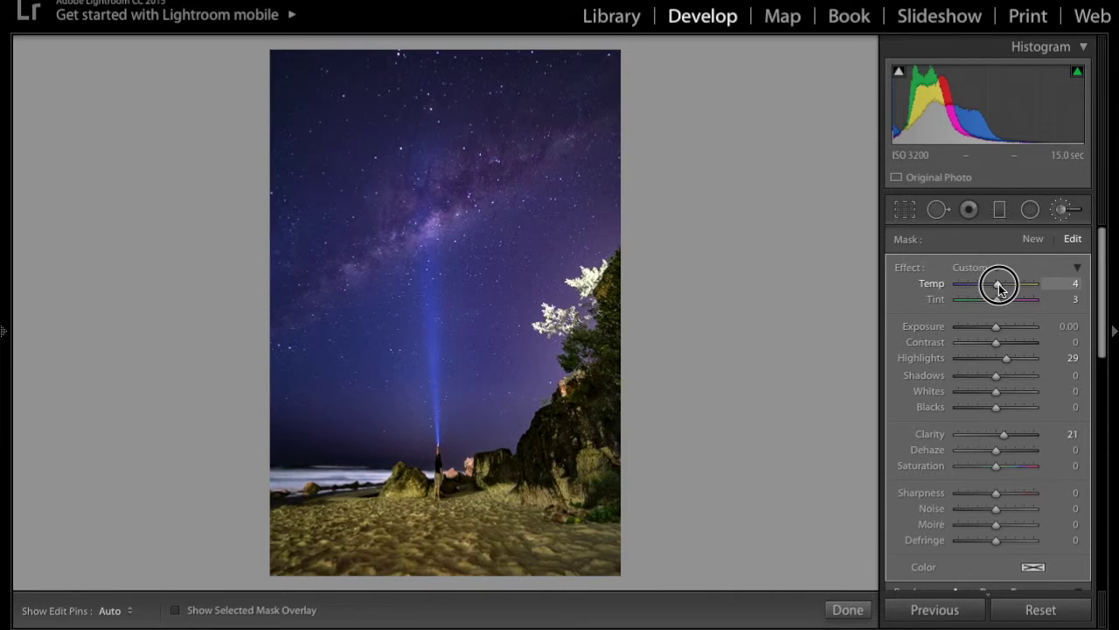
{"action": "left_click", "coordinate": [1016, 359]}
{"action": "left_click_drag", "start_coordinate": [1018, 359], "coordinate": [1044, 359]}
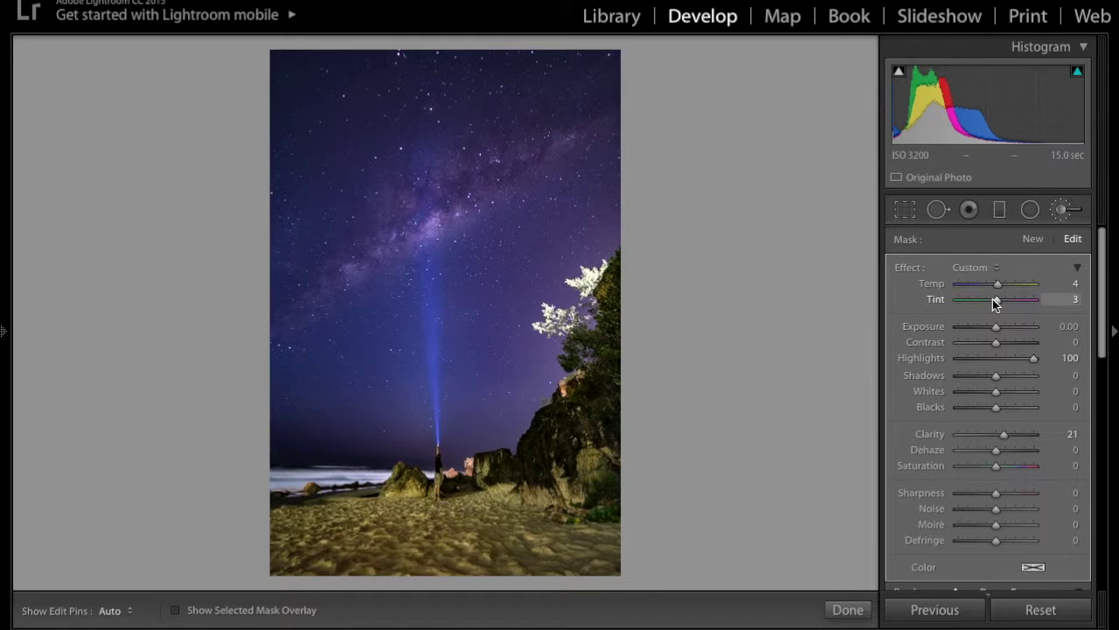
Refine the mask to Temp 5, Tint −5, Clarity 15, Highlights 83 and Contrast 20.
{"action": "left_click_drag", "start_coordinate": [997, 300], "coordinate": [995, 300]}
{"action": "left_click_drag", "start_coordinate": [997, 285], "coordinate": [998, 291]}
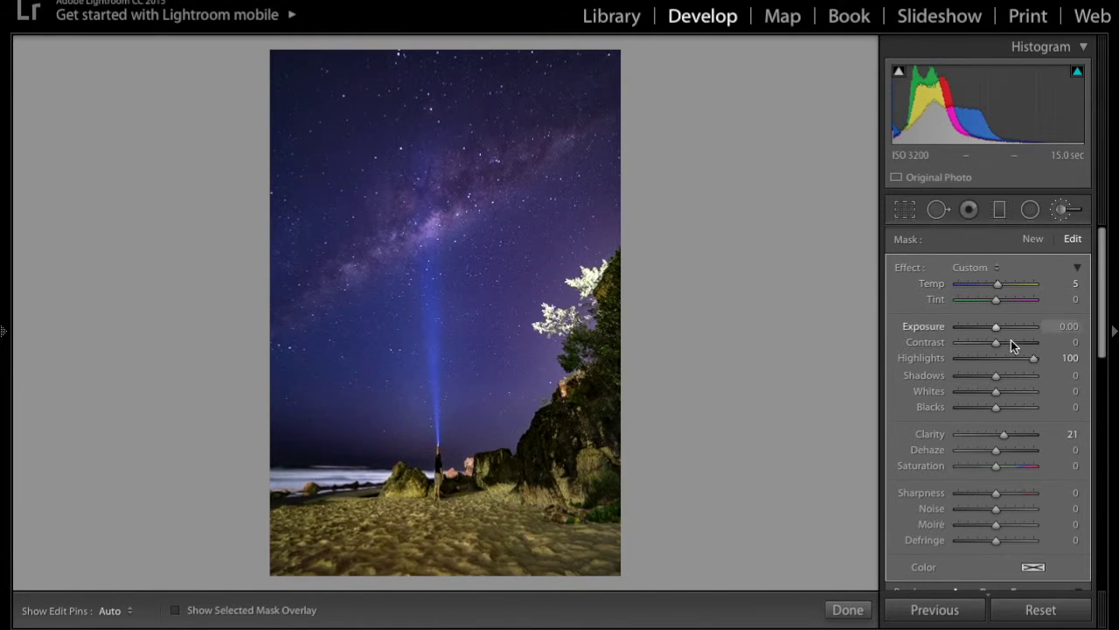
{"action": "mouse_move", "coordinate": [1004, 435]}
{"action": "left_mouse_down"}
{"action": "mouse_move", "coordinate": [1032, 439]}
{"action": "mouse_move", "coordinate": [1005, 440]}
{"action": "left_mouse_up"}
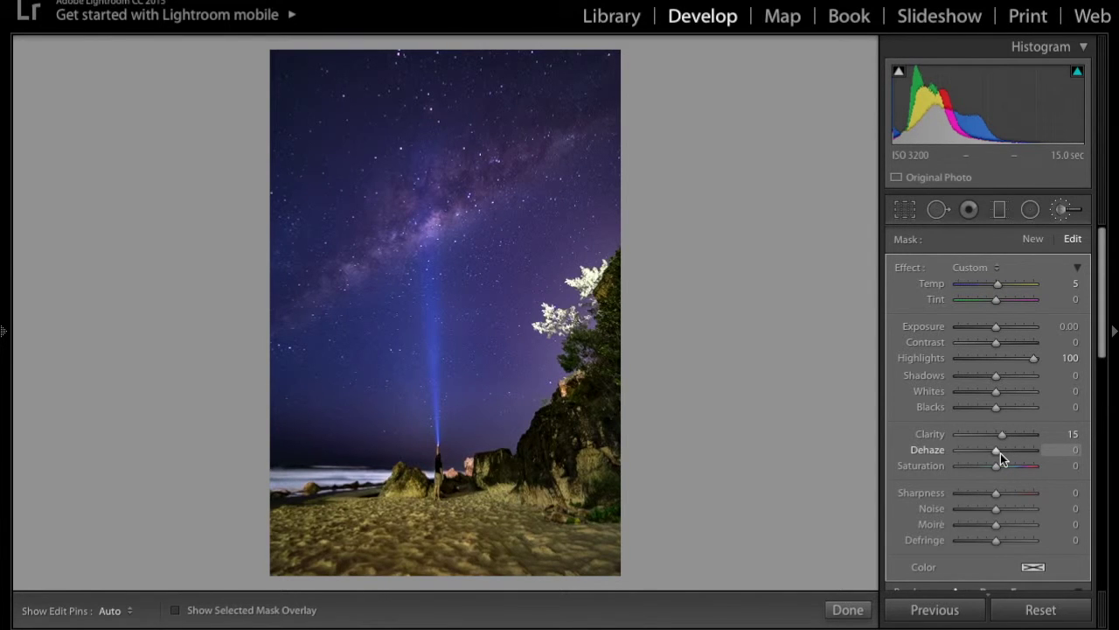
{"action": "left_click", "coordinate": [1027, 361]}
{"action": "left_click", "coordinate": [1003, 344]}
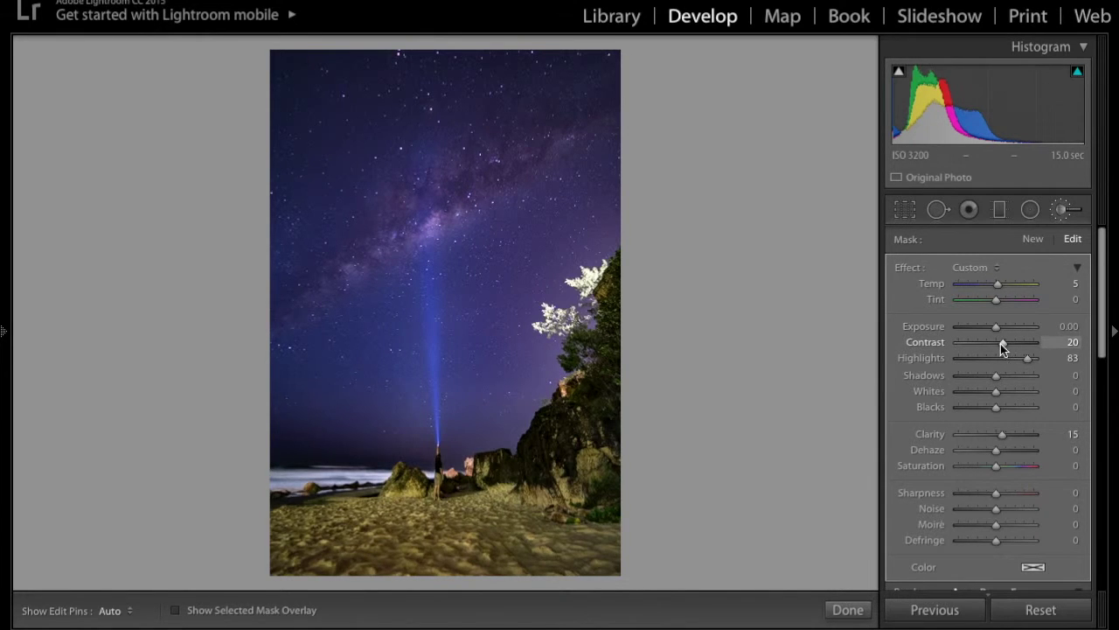
{"action": "left_click_drag", "start_coordinate": [993, 301], "coordinate": [995, 304]}
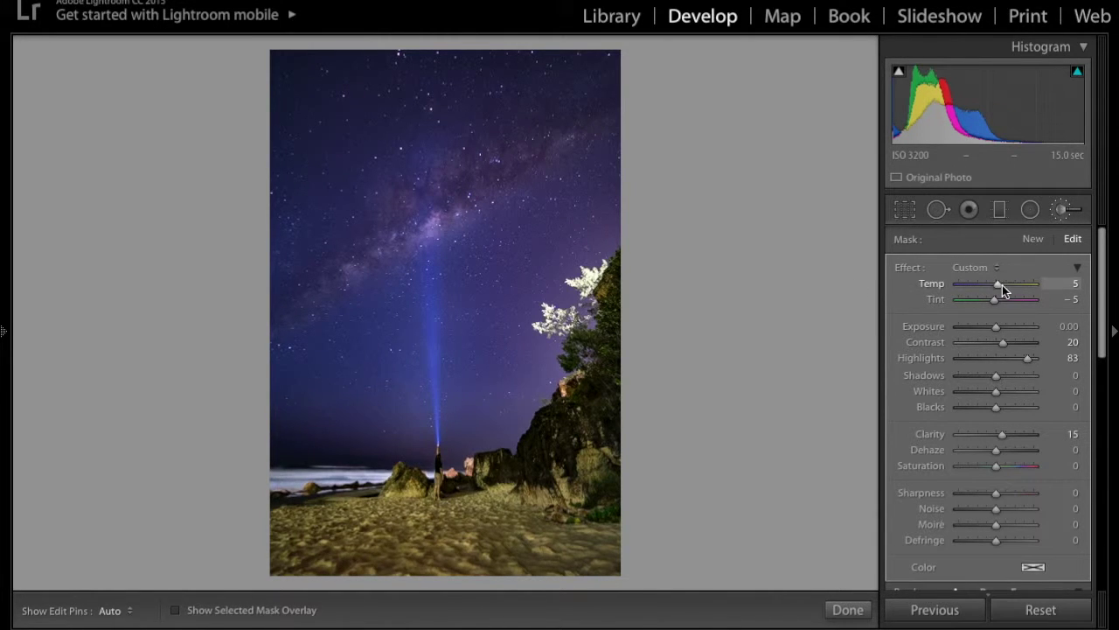
Reset the brush's Temp and Tint, then set Temp to 3 and Tint to 0.
{"action": "double_click", "coordinate": [999, 284]}
{"action": "double_click", "coordinate": [995, 298]}
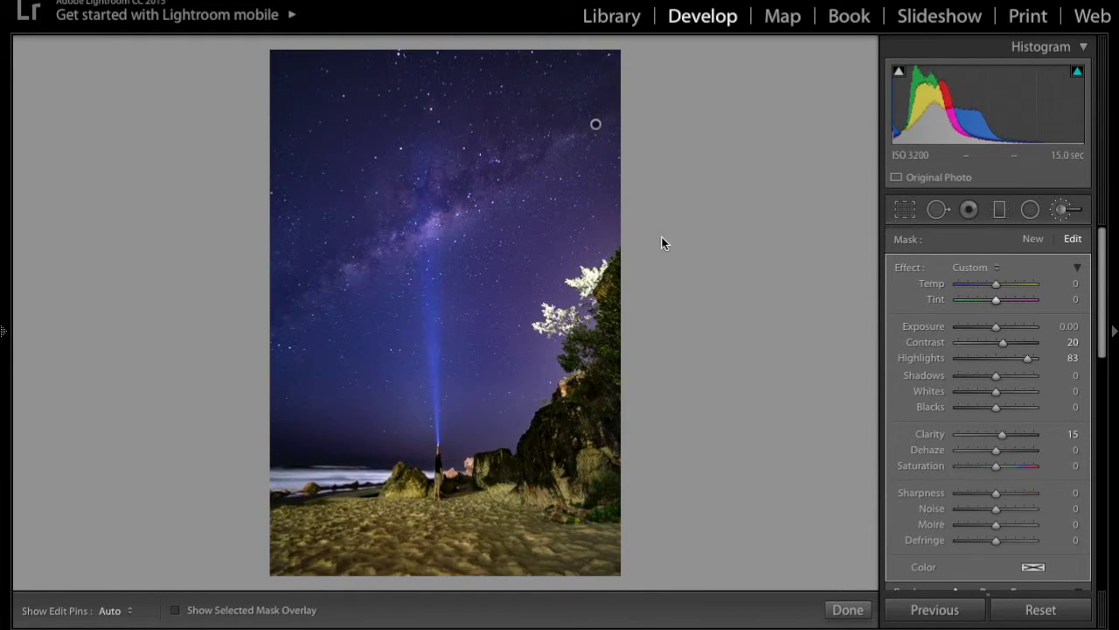
{"action": "left_click", "coordinate": [996, 285]}
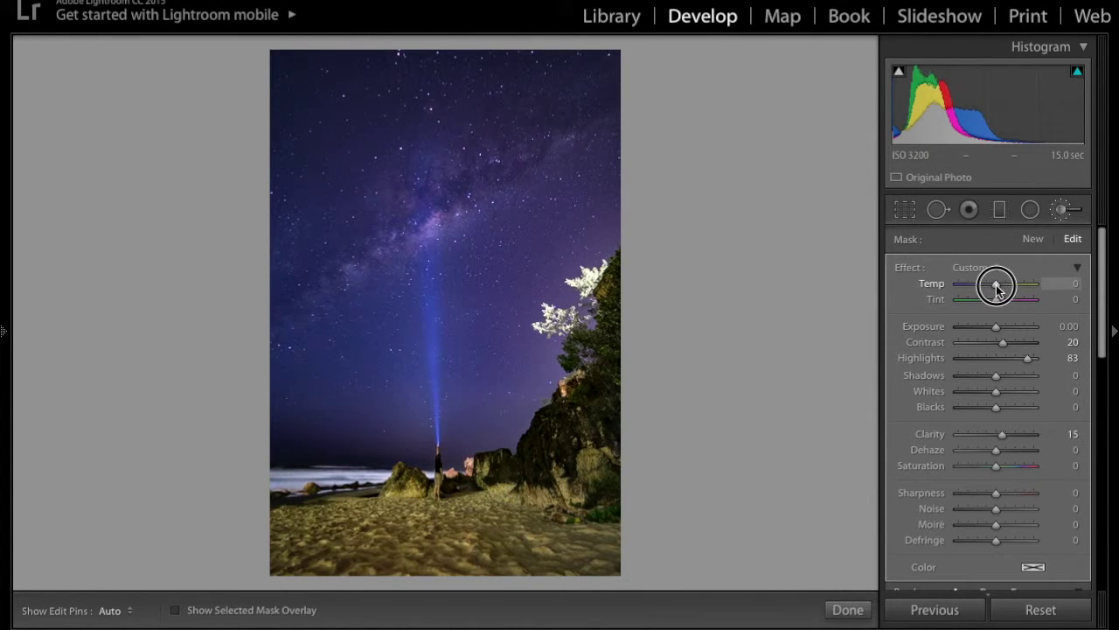
{"action": "left_click_drag", "start_coordinate": [997, 286], "coordinate": [999, 287]}
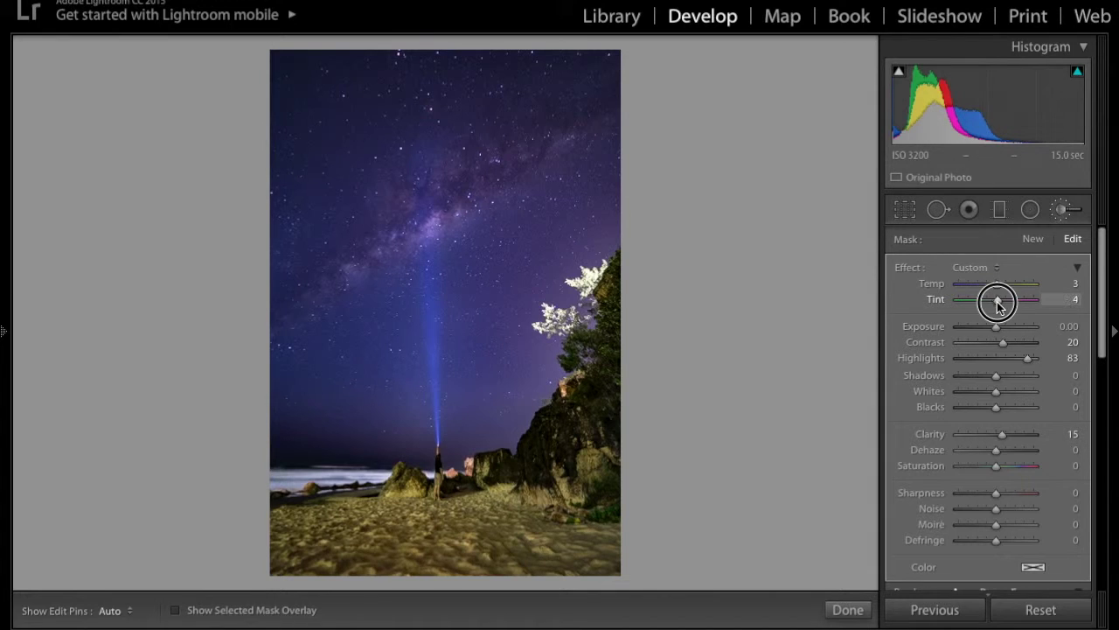
{"action": "left_click_drag", "start_coordinate": [998, 304], "coordinate": [999, 304]}
Toggle the brush adjustment off and on twice to compare the Milky Way.
{"action": "scroll", "coordinate": [967, 362], "scroll_direction": "down", "scroll_amount": 3}
{"action": "scroll", "coordinate": [967, 363], "scroll_direction": "down", "scroll_amount": 5}
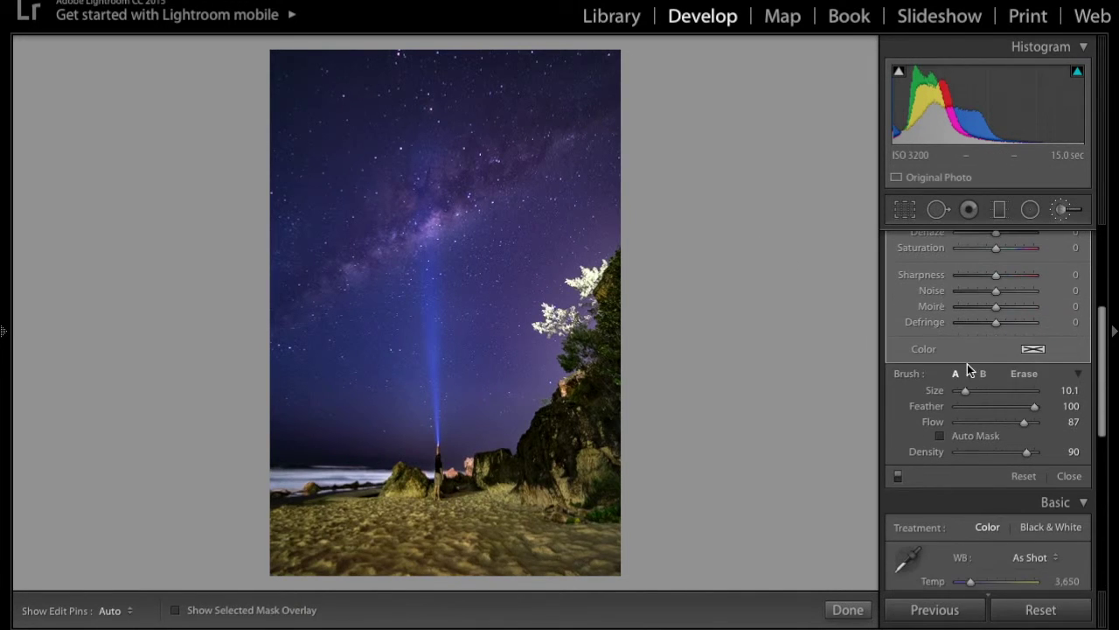
{"action": "left_click", "coordinate": [898, 476]}
{"action": "left_click", "coordinate": [898, 477]}
{"action": "left_click", "coordinate": [898, 476]}
{"action": "left_click", "coordinate": [898, 476]}
Raise the brush adjustment's Whites to +23.
{"action": "scroll", "coordinate": [962, 380], "scroll_direction": "up", "scroll_amount": 5}
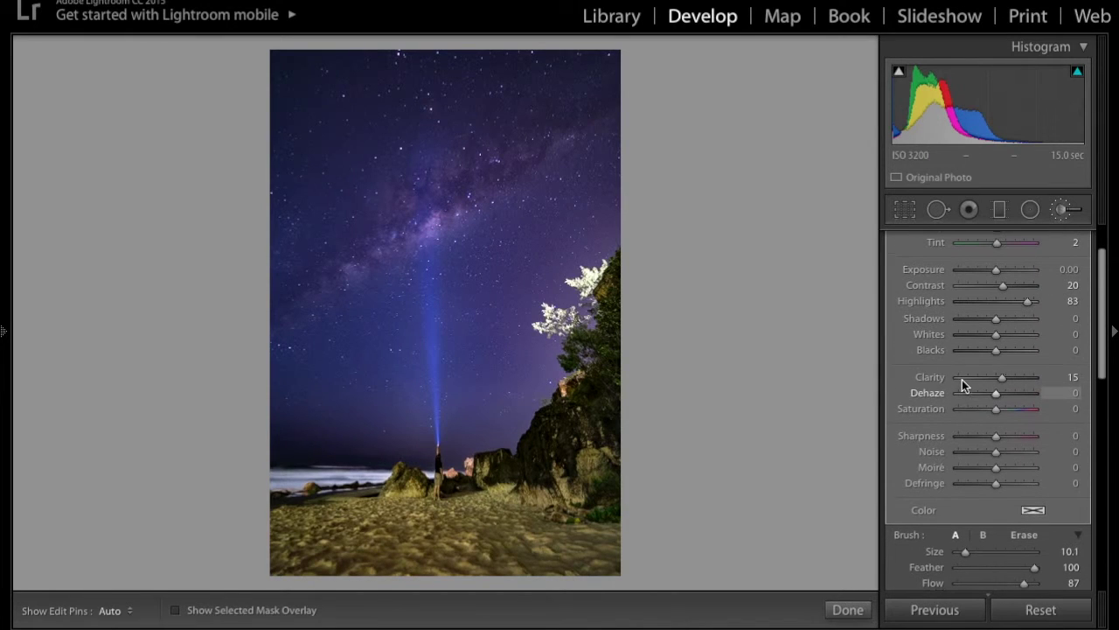
{"action": "left_click_drag", "start_coordinate": [1001, 337], "coordinate": [1005, 339]}
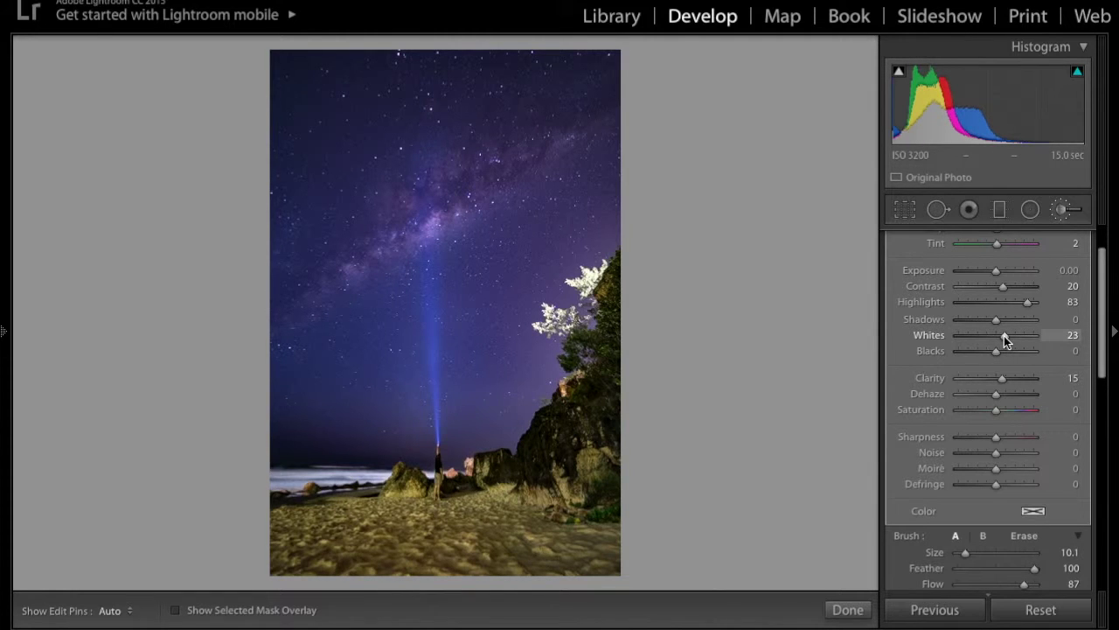
{"action": "scroll", "coordinate": [984, 500], "scroll_direction": "down", "scroll_amount": 3}
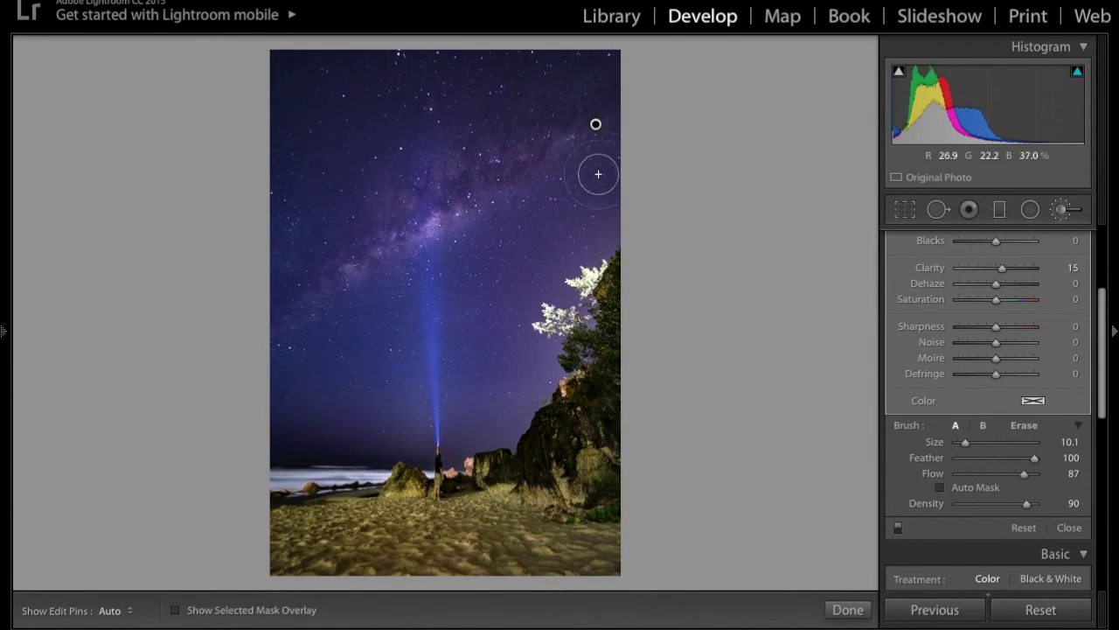
Erase part of the Milky Way brush edit with an enlarged eraser, then close the Adjustment Brush.
{"action": "key", "text": "h"}
{"action": "left_click", "coordinate": [448, 309]}
{"action": "key", "text": "h"}
{"action": "key", "text": "alt"}
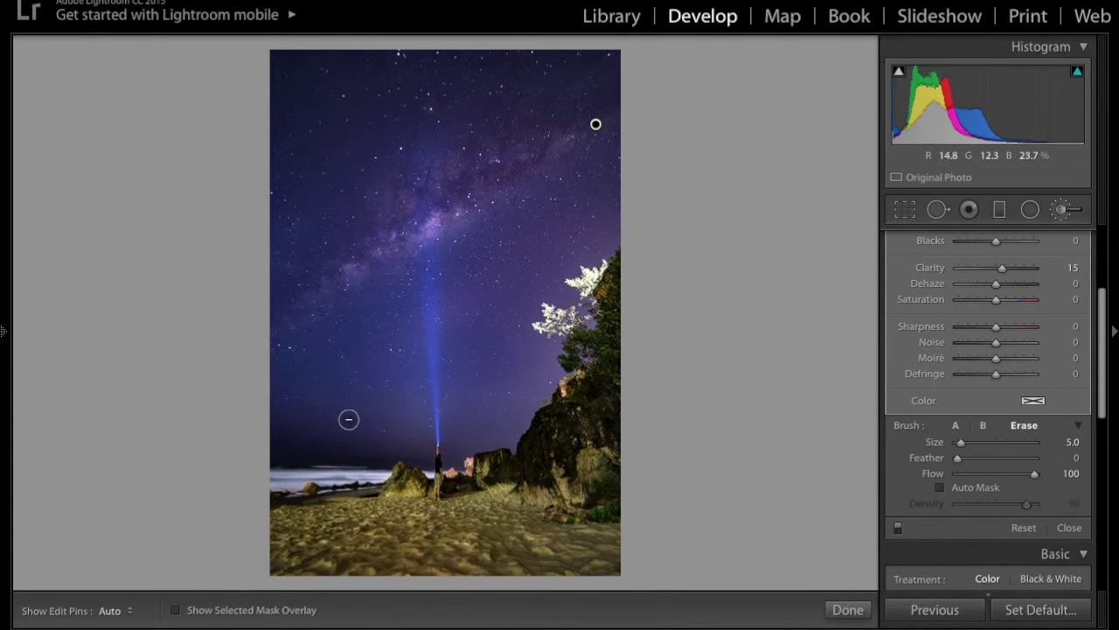
{"action": "key", "text": "h"}
{"action": "key", "text": "h"}
{"action": "scroll", "coordinate": [357, 389], "scroll_direction": "up", "scroll_amount": 5}
{"action": "key", "text": "h"}
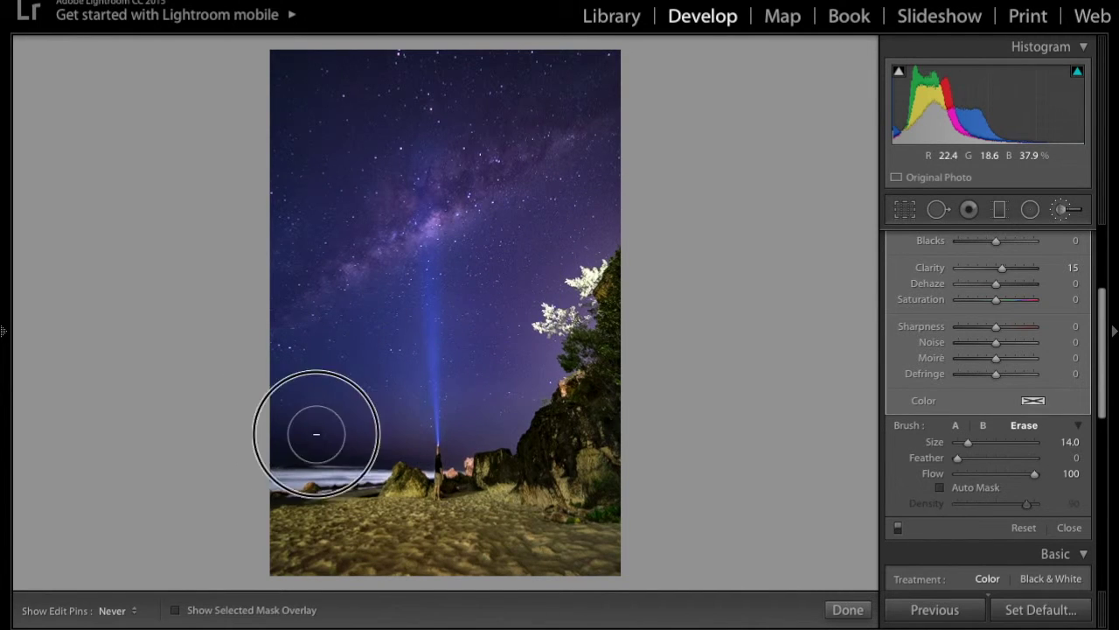
{"action": "key", "text": "h"}
{"action": "key", "text": "k"}
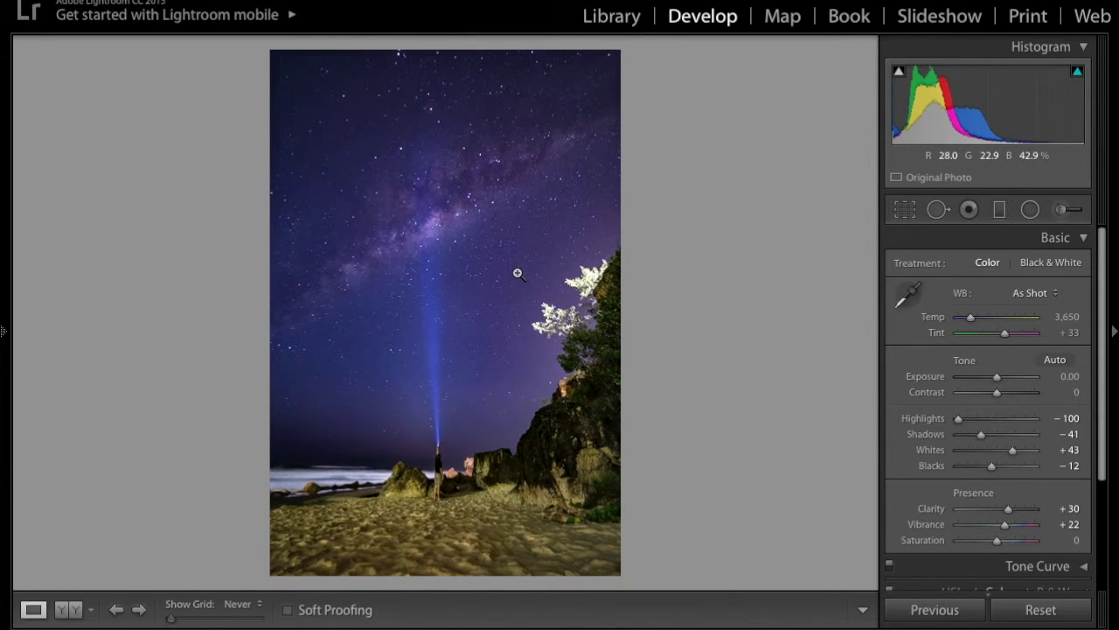
{"action": "key", "text": "Right"}
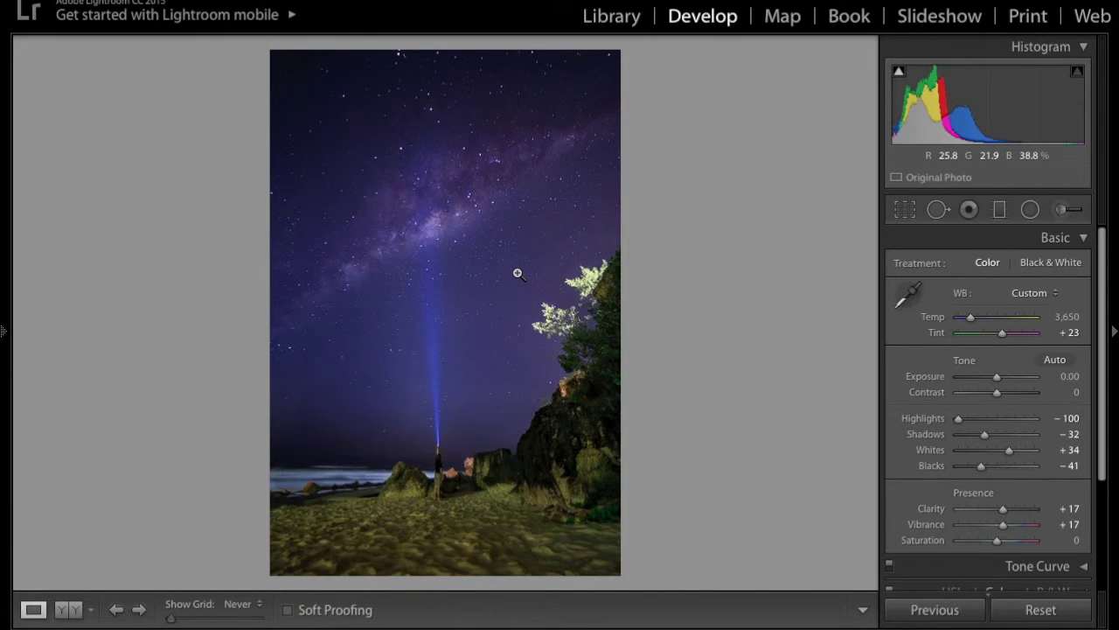
{"action": "key", "text": "Left"}
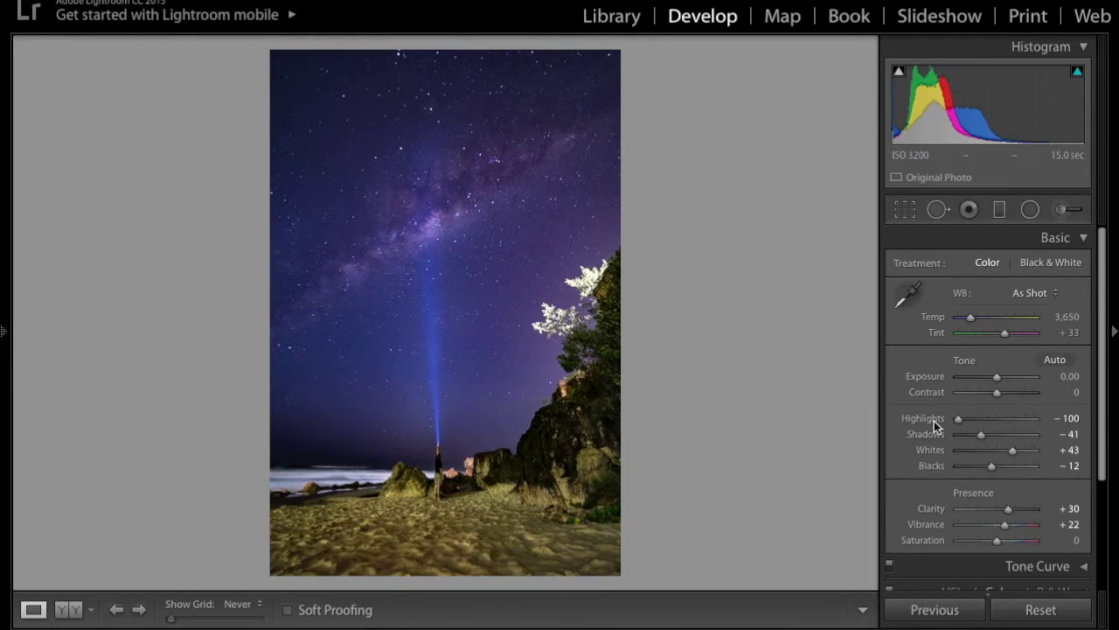
{"action": "scroll", "coordinate": [934, 422], "scroll_direction": "down", "scroll_amount": 1}
{"action": "scroll", "coordinate": [933, 424], "scroll_direction": "down", "scroll_amount": 1}
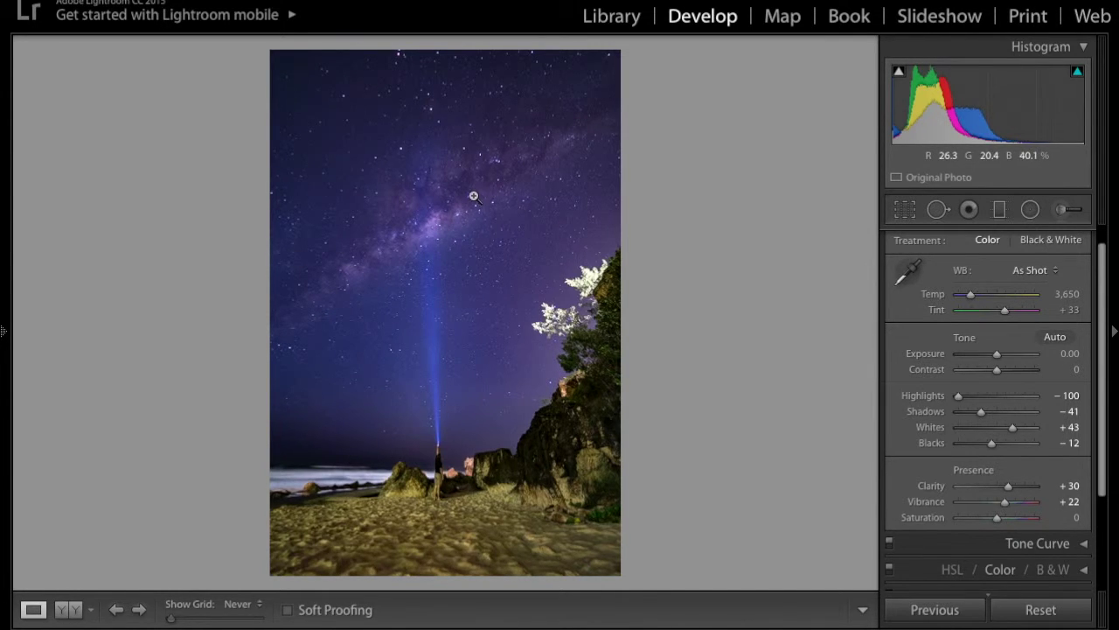
Inspect the person and torch beam at 1:1 zoom, then return to fit view.
{"action": "left_click", "coordinate": [437, 453]}
{"action": "left_click_drag", "start_coordinate": [408, 508], "coordinate": [407, 292]}
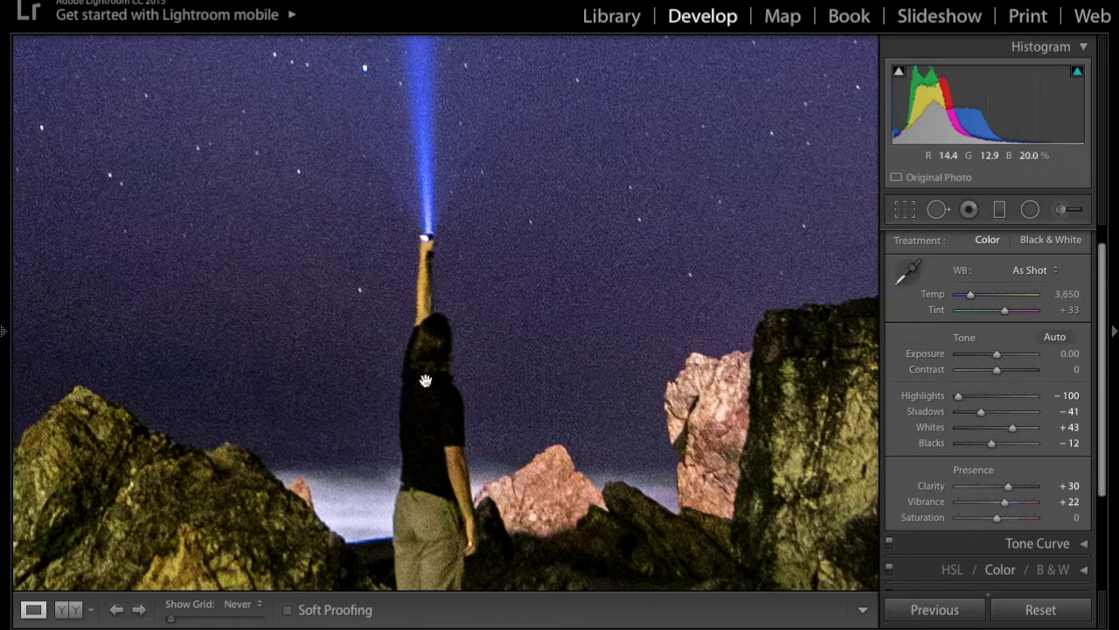
{"action": "left_click_drag", "start_coordinate": [399, 458], "coordinate": [470, 305]}
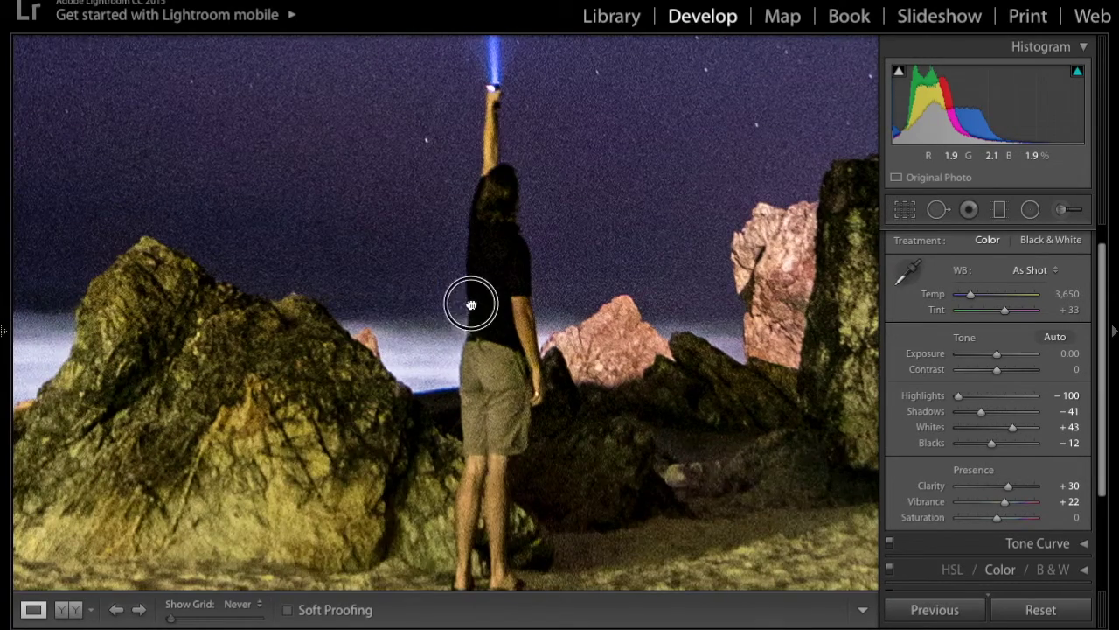
{"action": "left_click", "coordinate": [471, 306]}
In the Detail panel, set Sharpening Amount to 41 and Masking to 39.
{"action": "scroll", "coordinate": [957, 463], "scroll_direction": "down", "scroll_amount": 3}
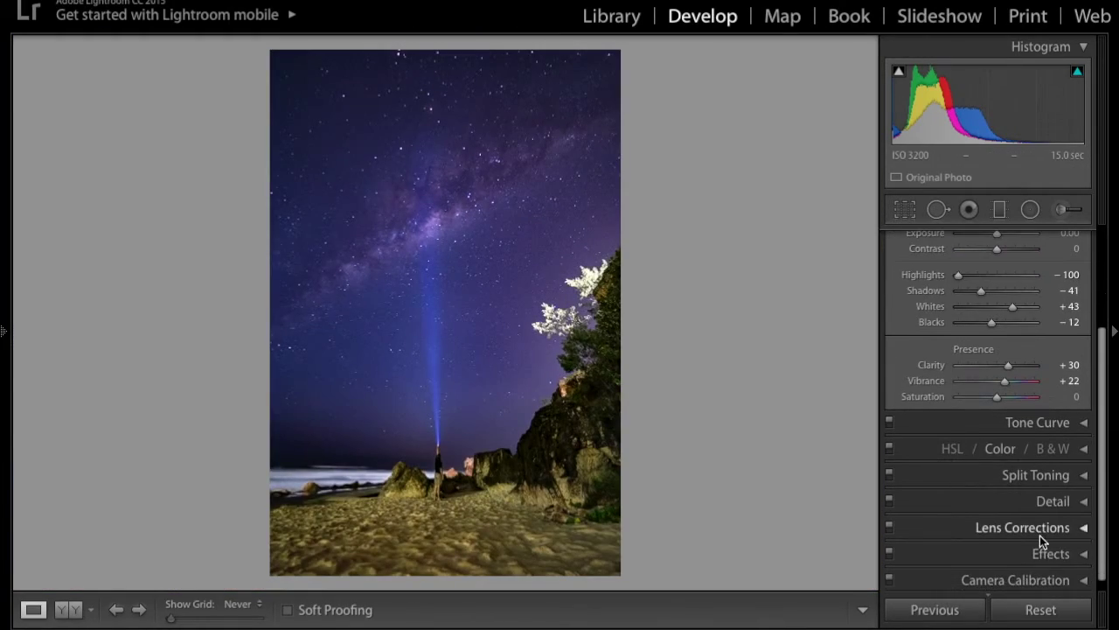
{"action": "left_click", "coordinate": [1052, 503]}
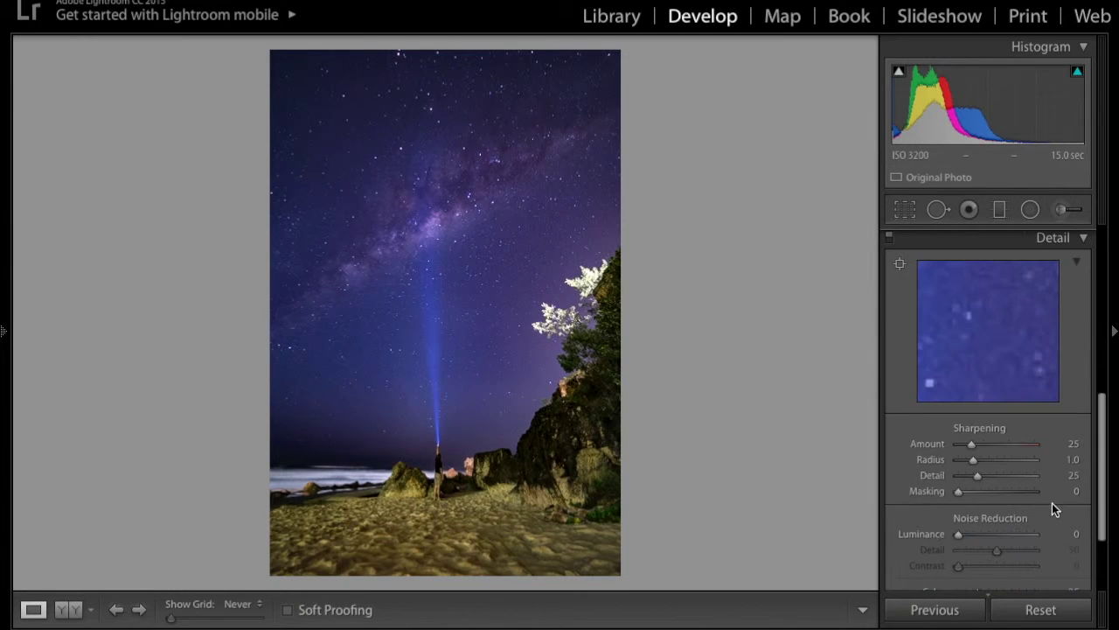
{"action": "left_click", "coordinate": [1021, 327]}
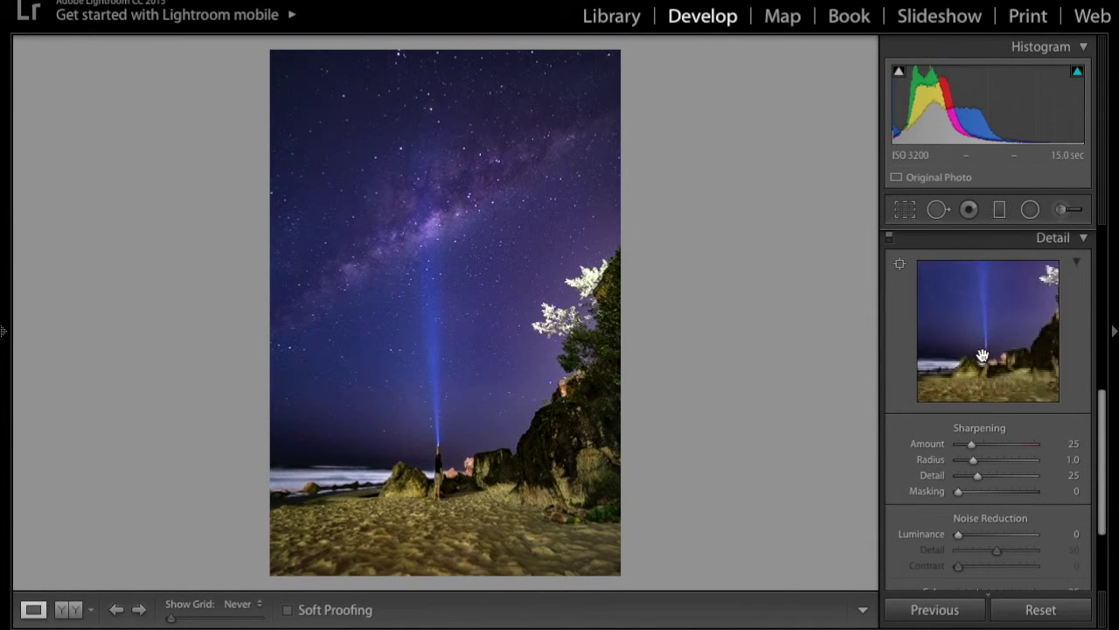
{"action": "left_click", "coordinate": [981, 355]}
{"action": "left_click_drag", "start_coordinate": [960, 314], "coordinate": [994, 429]}
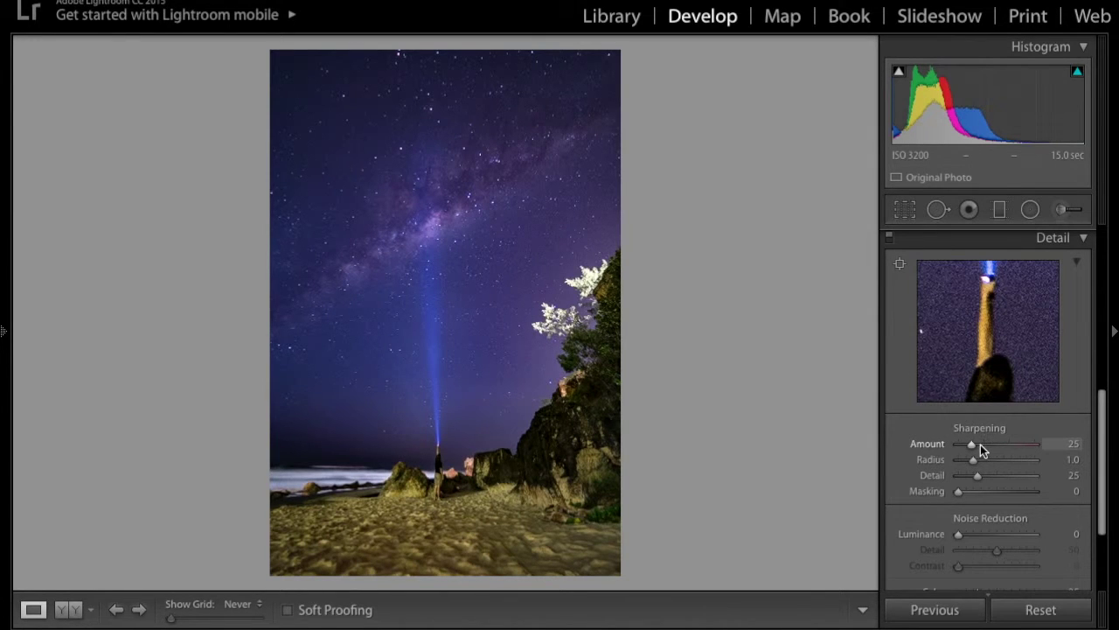
{"action": "left_click", "coordinate": [979, 444]}
{"action": "left_click_drag", "start_coordinate": [967, 491], "coordinate": [987, 490]}
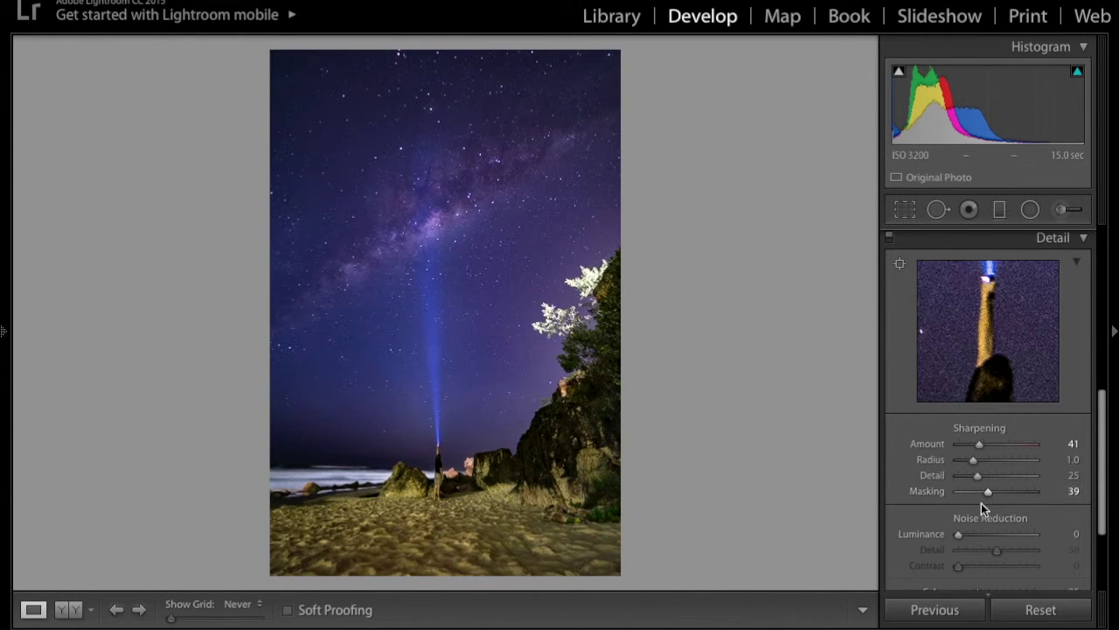
Compare Luminance noise reduction values, settle at 14, and zoom into the sky to check grain.
{"action": "left_click", "coordinate": [967, 533]}
{"action": "left_click_drag", "start_coordinate": [967, 534], "coordinate": [1069, 532]}
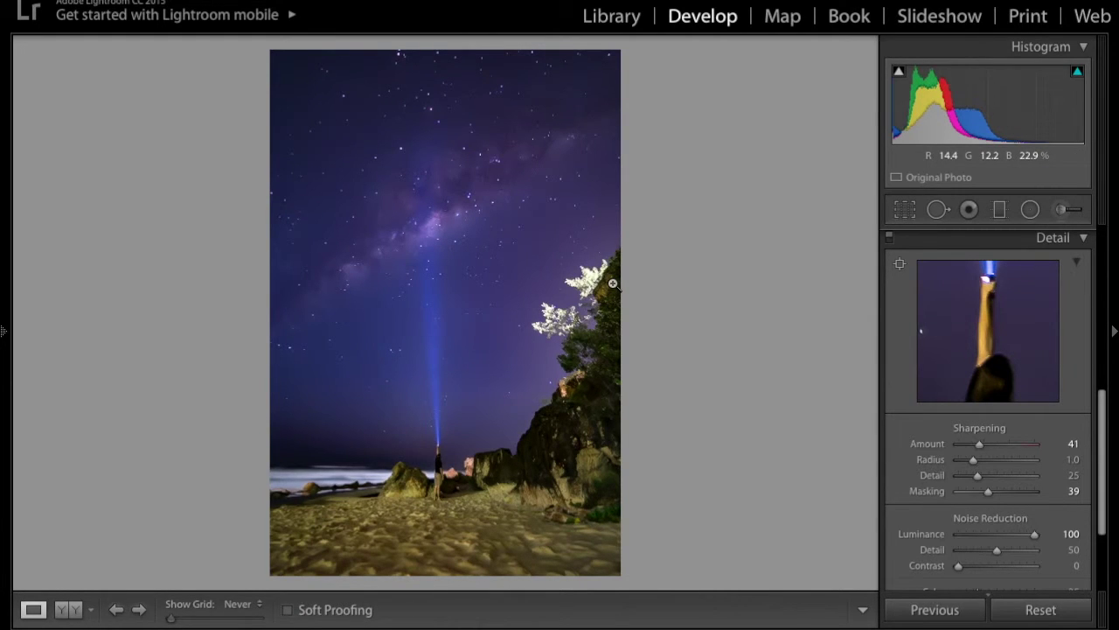
{"action": "left_click_drag", "start_coordinate": [966, 538], "coordinate": [872, 533]}
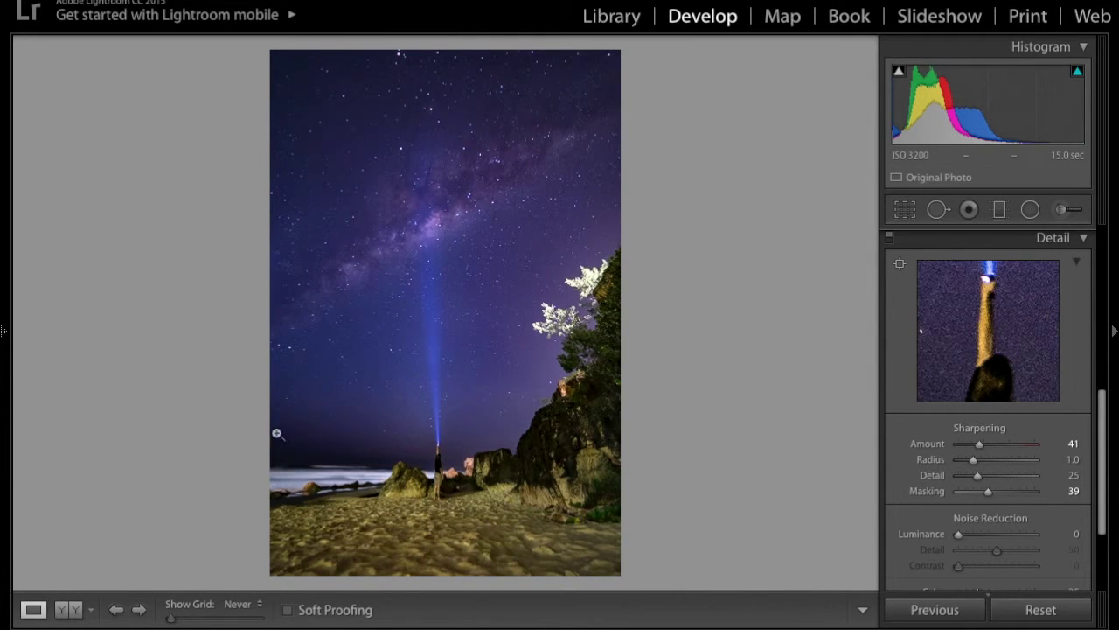
{"action": "left_click", "coordinate": [975, 536]}
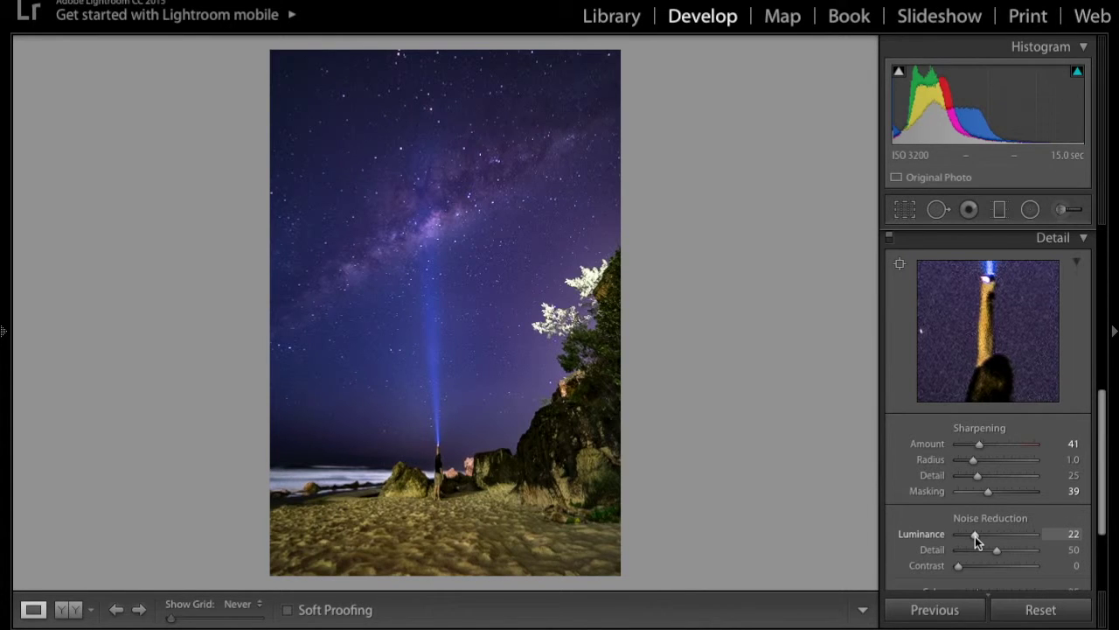
{"action": "left_click_drag", "start_coordinate": [975, 536], "coordinate": [968, 535]}
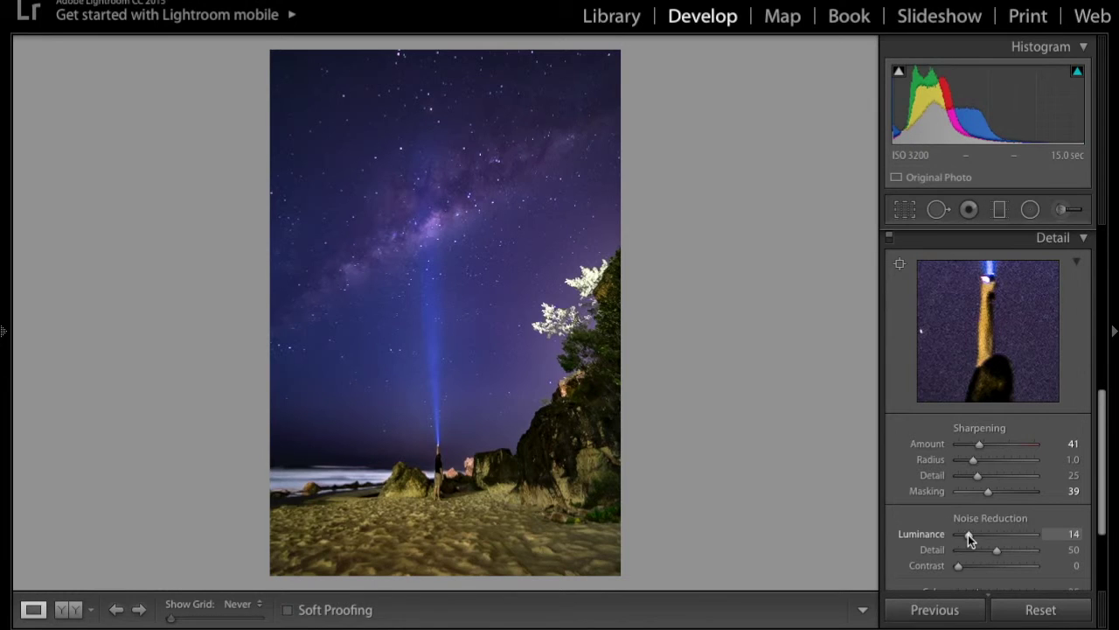
{"action": "left_click", "coordinate": [989, 347]}
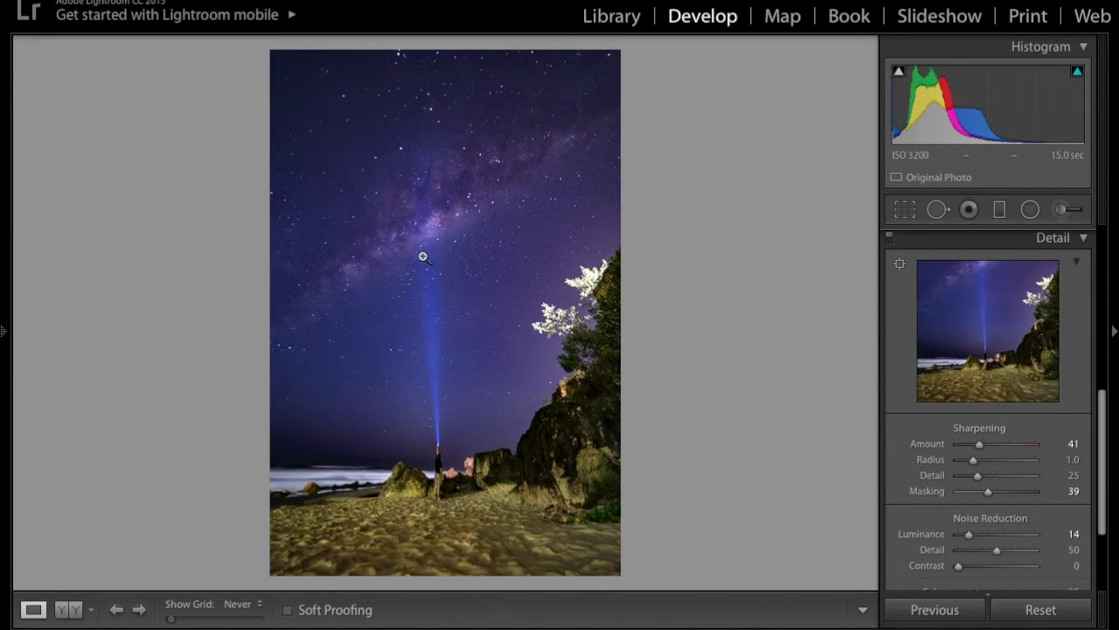
{"action": "left_click_drag", "start_coordinate": [487, 330], "coordinate": [608, 174]}
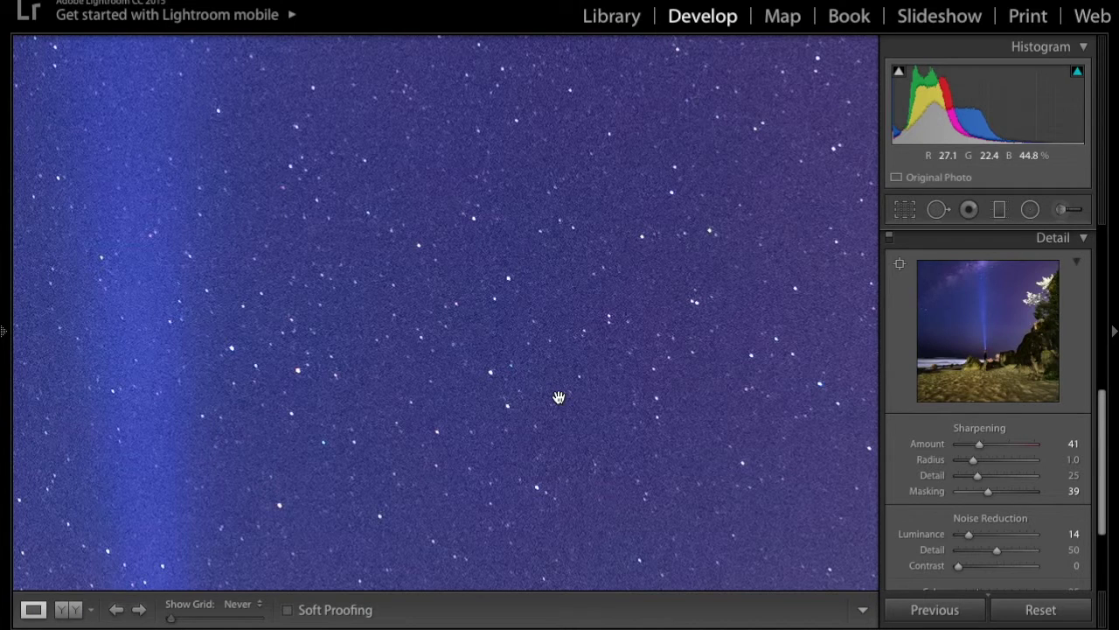
{"action": "left_click", "coordinate": [557, 394]}
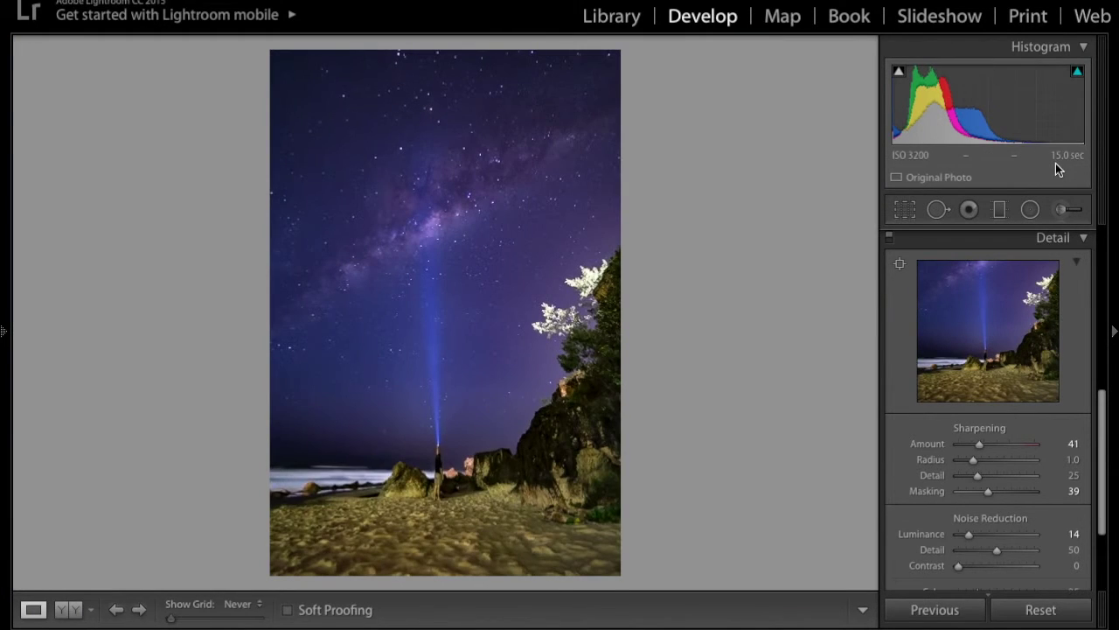